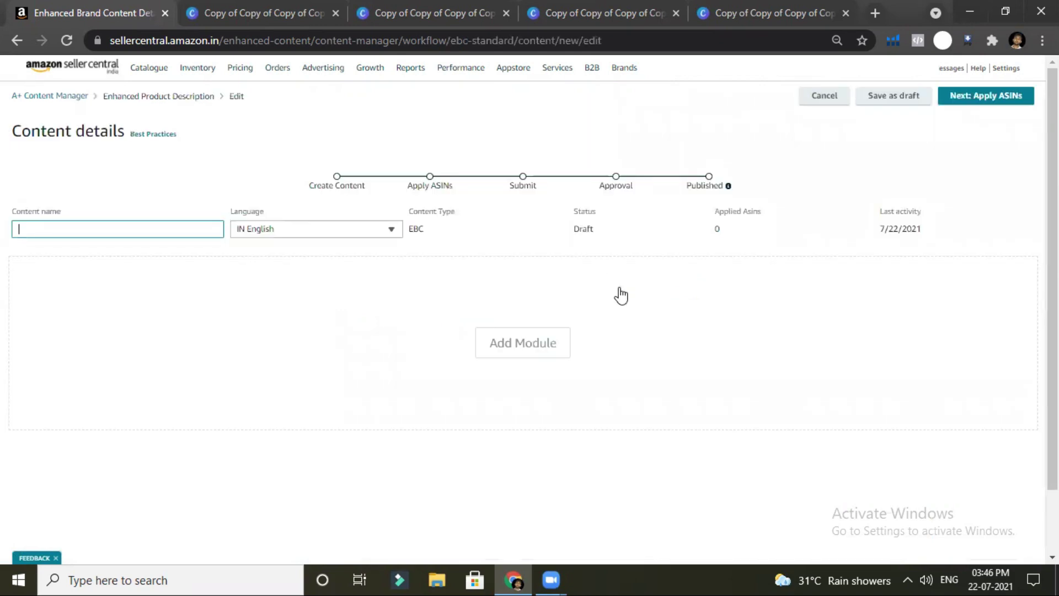
Add a Standard Image Header With Text module to the enhanced product description.
{"action": "left_click", "coordinate": [544, 350]}
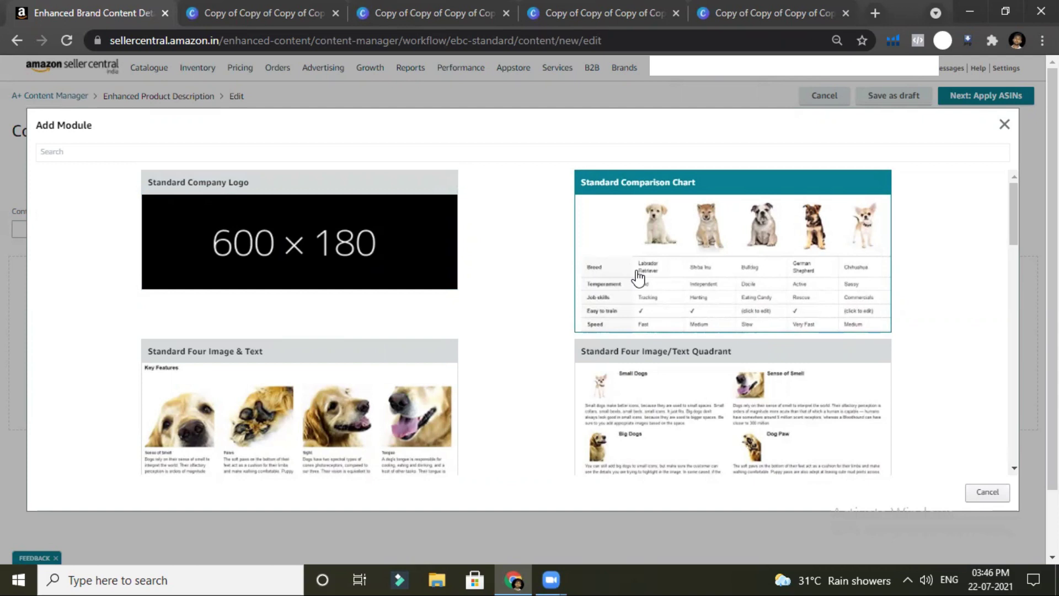
{"action": "scroll", "coordinate": [638, 277], "scroll_direction": "down", "scroll_amount": 1}
{"action": "scroll", "coordinate": [638, 278], "scroll_direction": "up", "scroll_amount": 1}
{"action": "scroll", "coordinate": [597, 256], "scroll_direction": "down", "scroll_amount": 1}
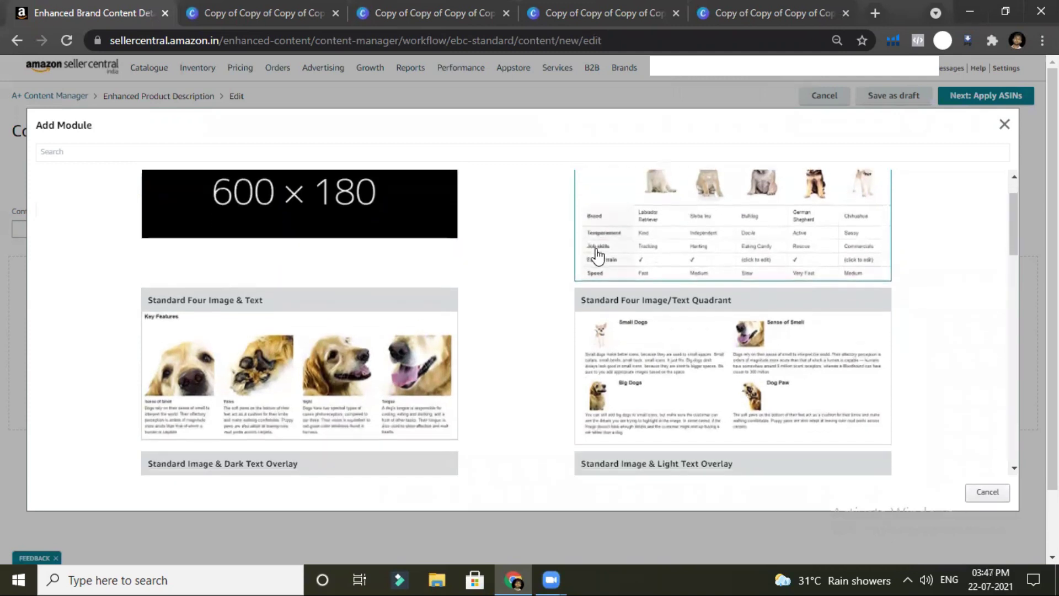
{"action": "scroll", "coordinate": [596, 256], "scroll_direction": "down", "scroll_amount": 7}
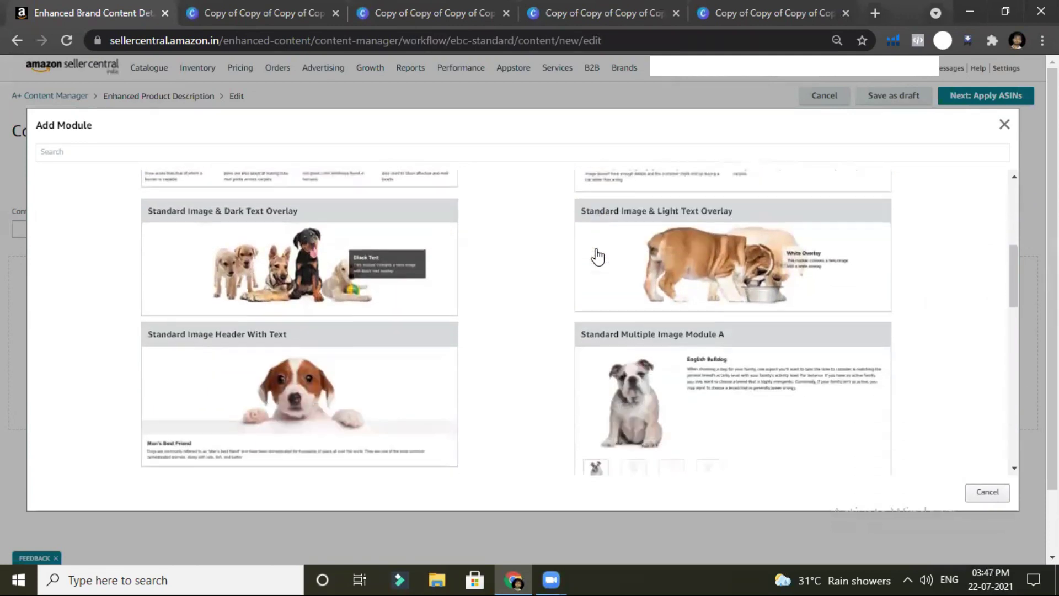
{"action": "scroll", "coordinate": [597, 255], "scroll_direction": "up", "scroll_amount": 7}
{"action": "scroll", "coordinate": [596, 255], "scroll_direction": "down", "scroll_amount": 7}
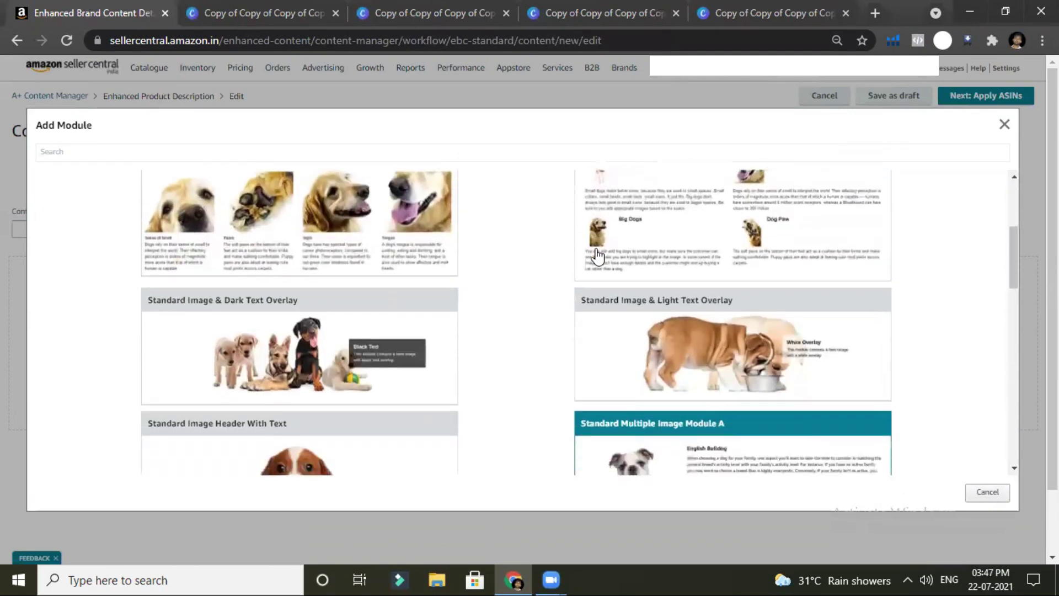
{"action": "scroll", "coordinate": [596, 255], "scroll_direction": "down", "scroll_amount": 5}
{"action": "scroll", "coordinate": [593, 254], "scroll_direction": "up", "scroll_amount": 5}
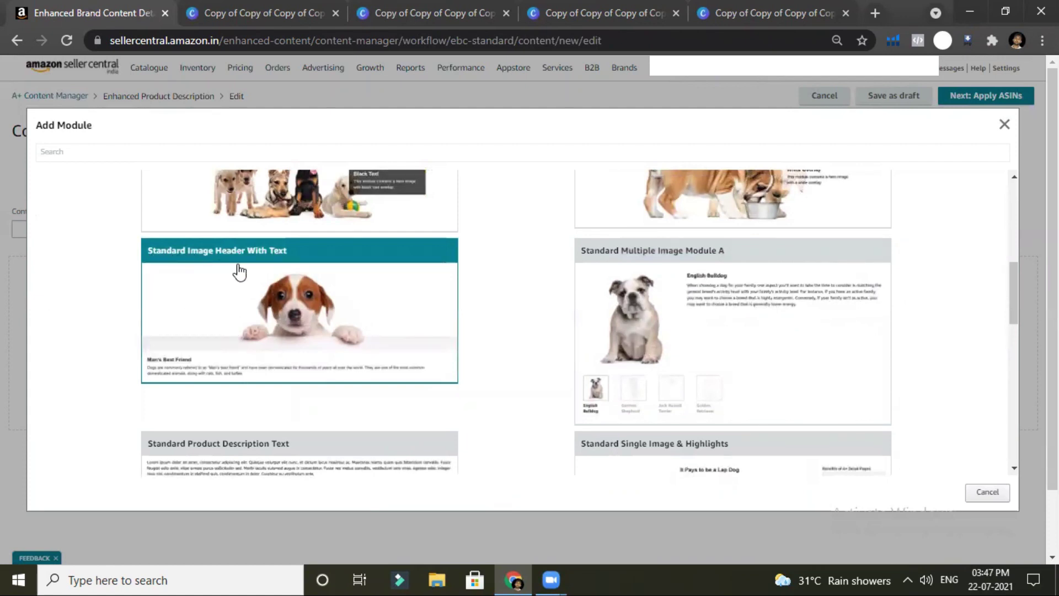
{"action": "left_click", "coordinate": [326, 319]}
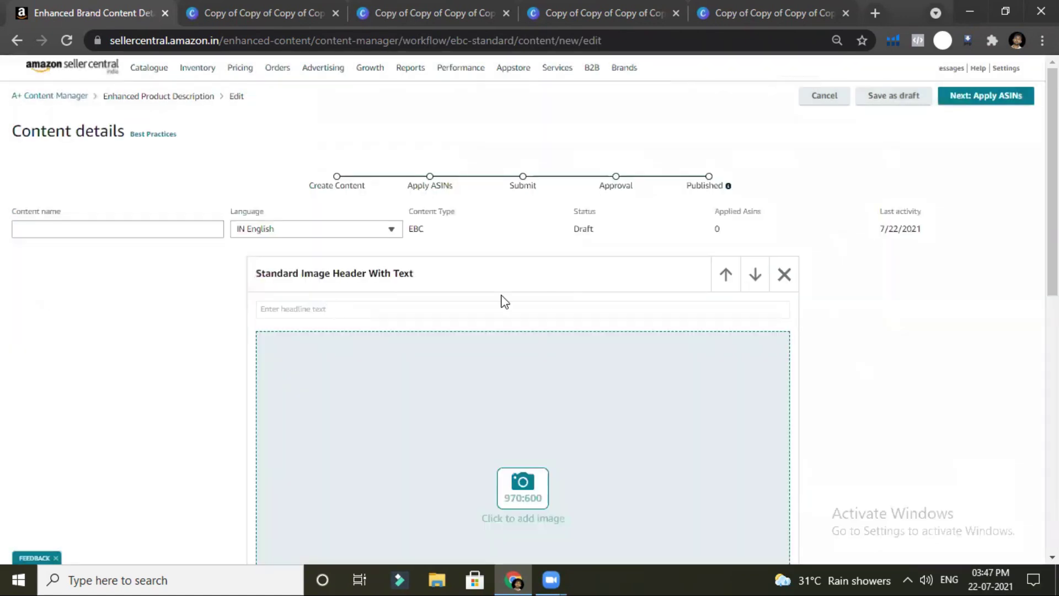
Examine the headline, image and body text areas of the Standard Image Header With Text module.
{"action": "scroll", "coordinate": [548, 302], "scroll_direction": "down", "scroll_amount": 2}
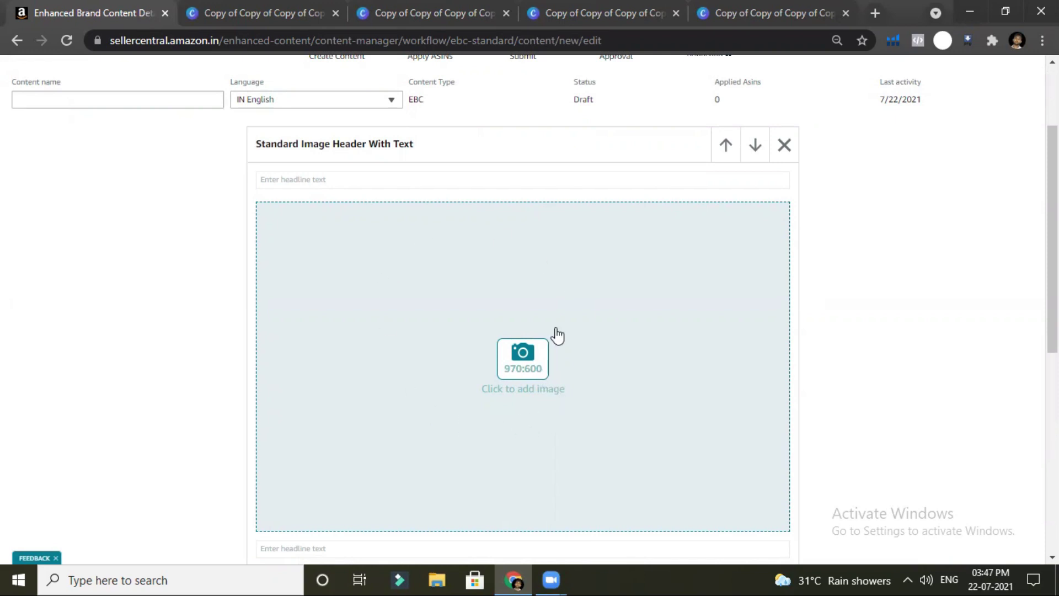
{"action": "scroll", "coordinate": [556, 331], "scroll_direction": "down", "scroll_amount": 5}
{"action": "scroll", "coordinate": [557, 327], "scroll_direction": "down", "scroll_amount": 2}
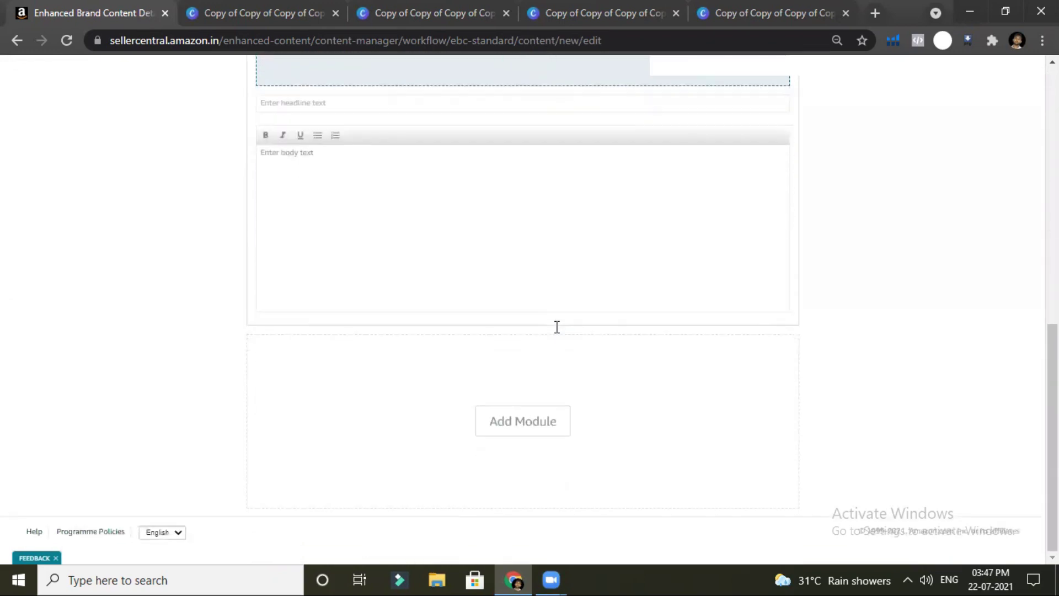
{"action": "scroll", "coordinate": [556, 328], "scroll_direction": "up", "scroll_amount": 6}
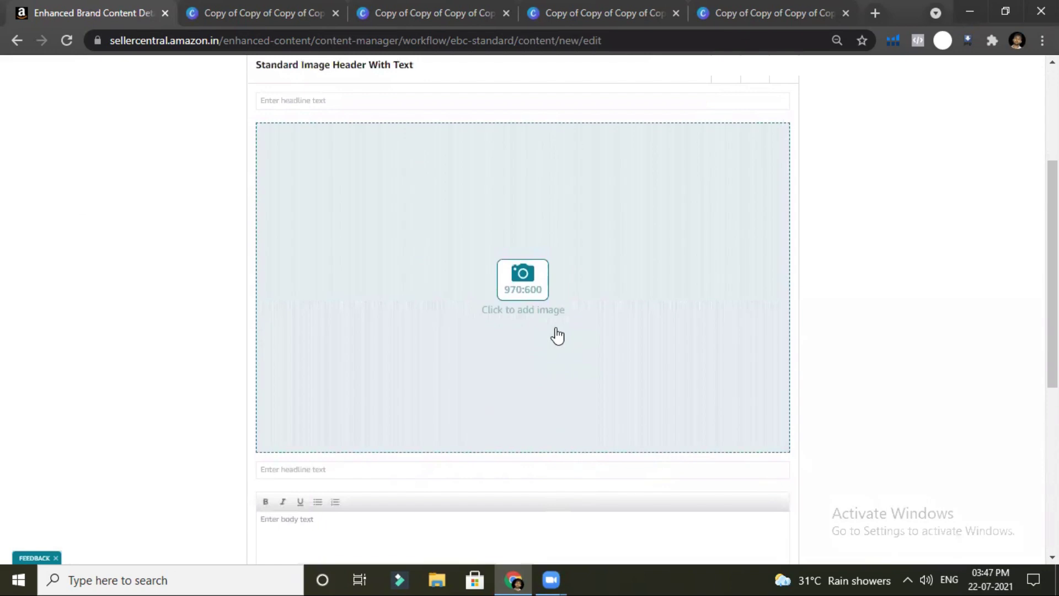
{"action": "left_click", "coordinate": [269, 100]}
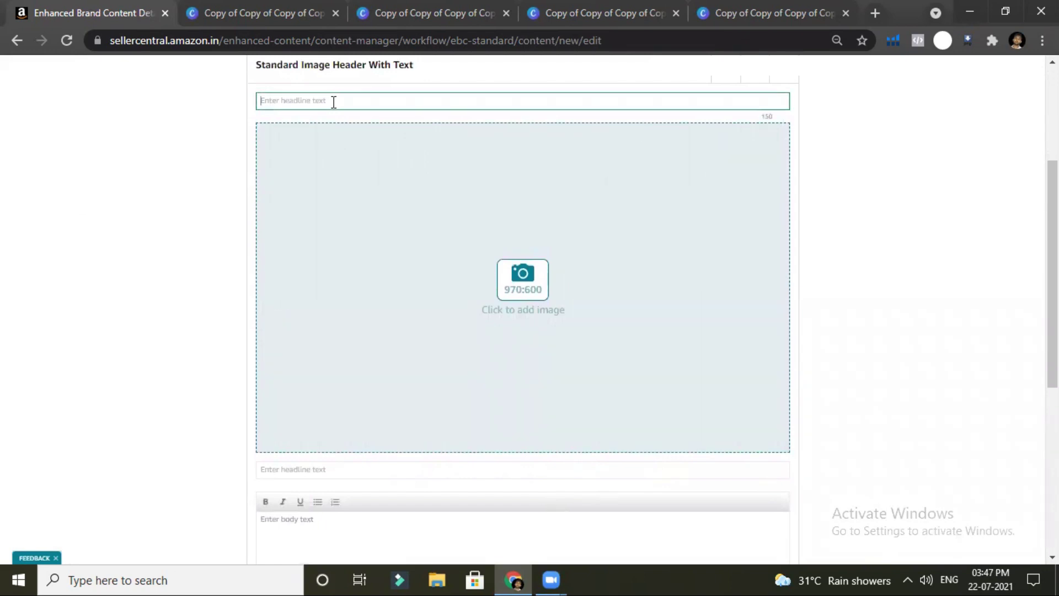
{"action": "scroll", "coordinate": [348, 101], "scroll_direction": "down", "scroll_amount": 5}
{"action": "left_click", "coordinate": [319, 302]}
{"action": "scroll", "coordinate": [317, 301], "scroll_direction": "up", "scroll_amount": 6}
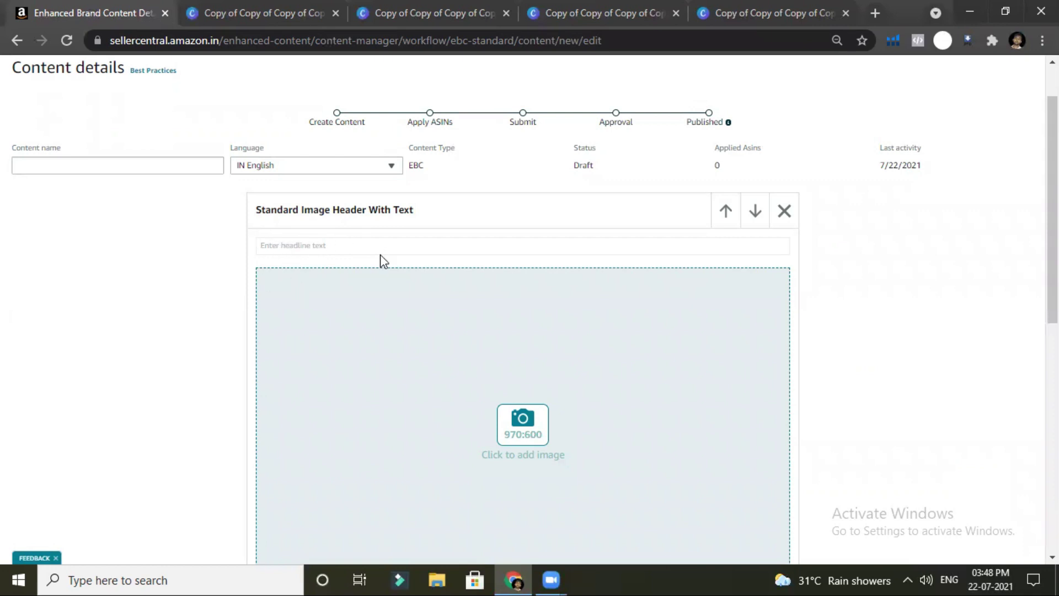
{"action": "scroll", "coordinate": [380, 254], "scroll_direction": "down", "scroll_amount": 1}
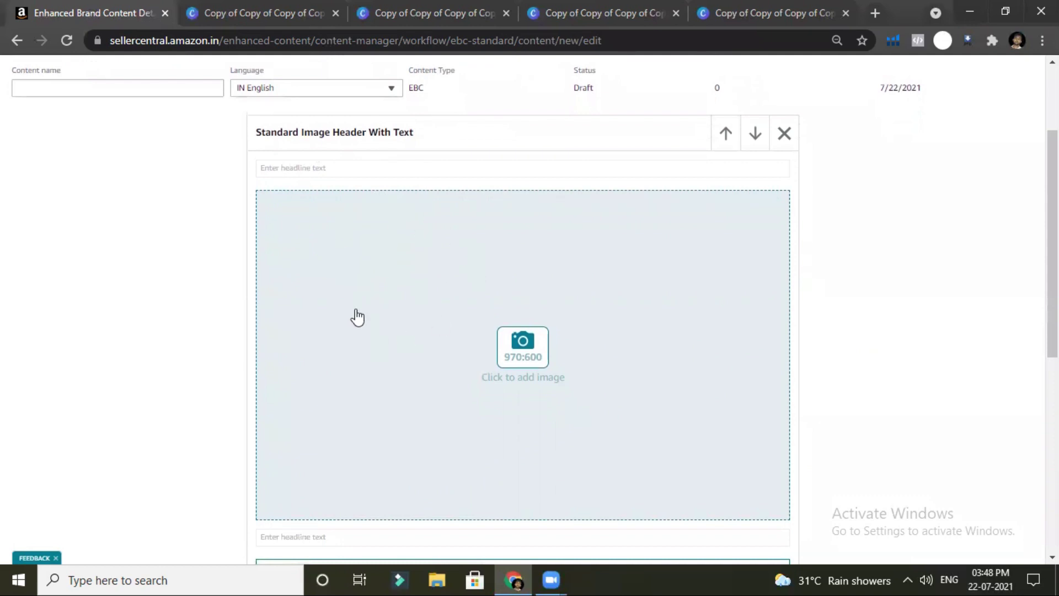
{"action": "scroll", "coordinate": [473, 328], "scroll_direction": "up", "scroll_amount": 2}
{"action": "scroll", "coordinate": [473, 329], "scroll_direction": "down", "scroll_amount": 2}
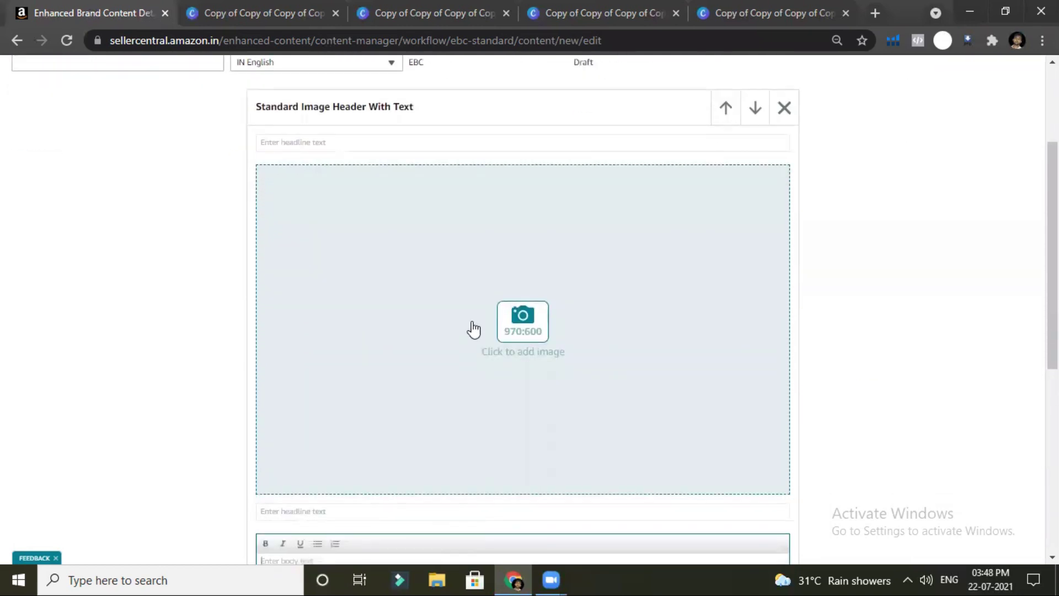
Open the Asset Library for the module's 970:600 image and start an image upload.
{"action": "left_click", "coordinate": [514, 328]}
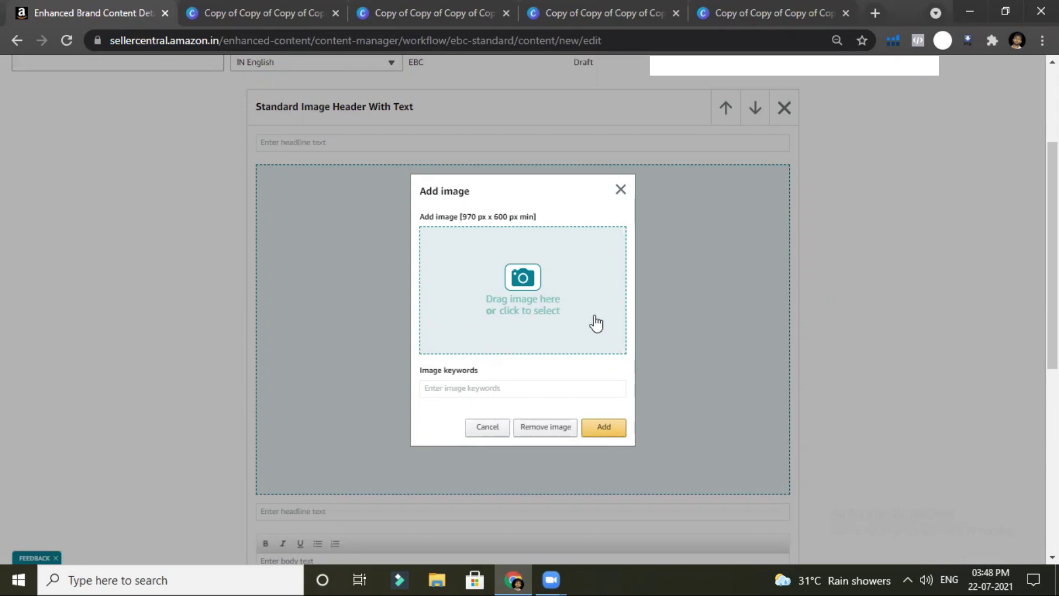
{"action": "left_click", "coordinate": [539, 293]}
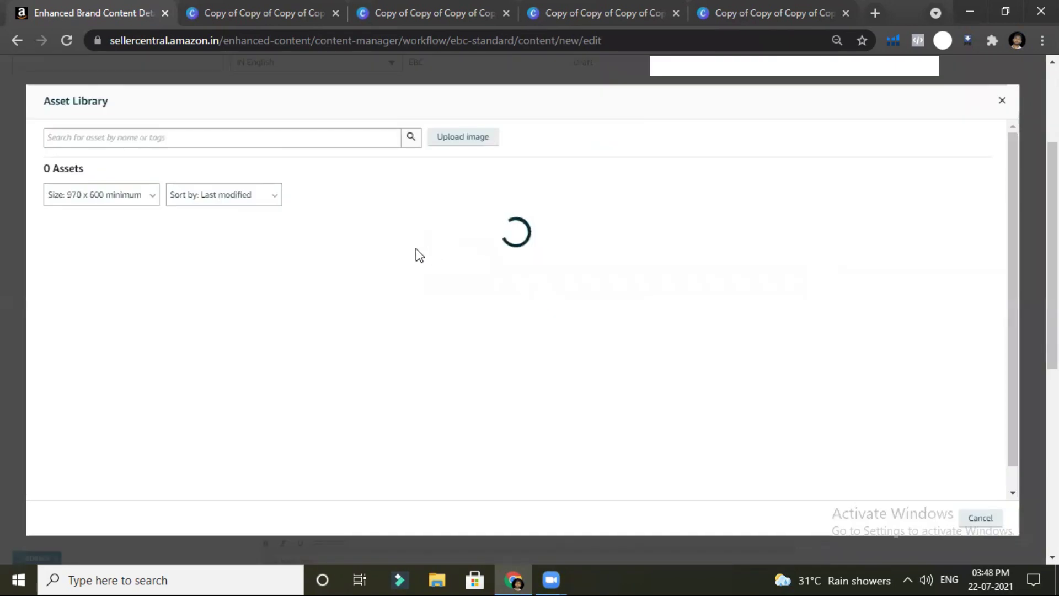
{"action": "left_click", "coordinate": [442, 138]}
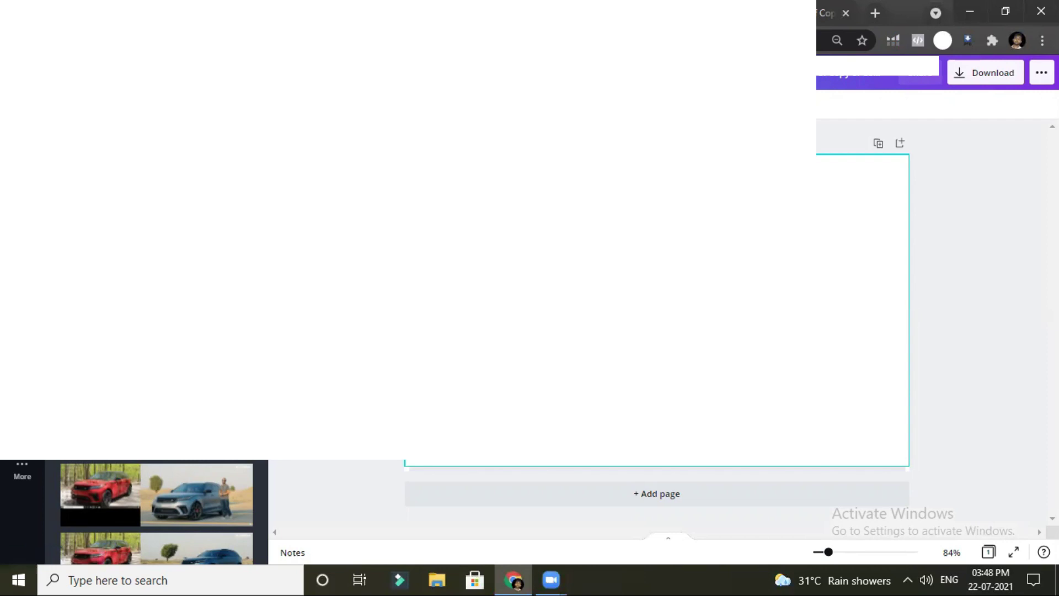
Switch to Canva in a new browser tab.
{"action": "left_click", "coordinate": [873, 12]}
{"action": "type", "text": "can"}
{"action": "key", "text": "Return"}
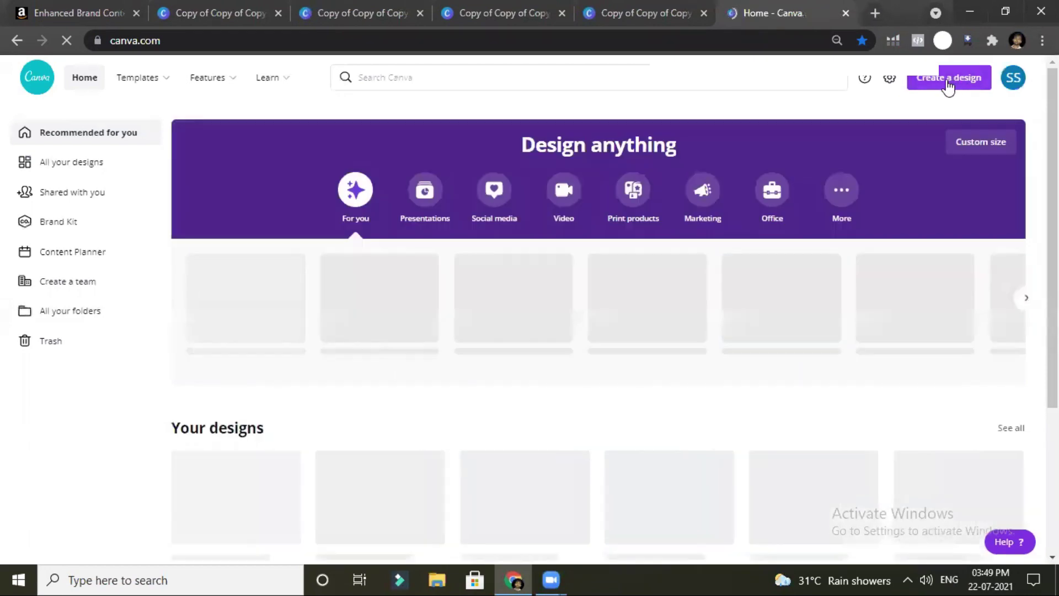
Create a new blank custom-size design of 970 x 600 px.
{"action": "left_click", "coordinate": [940, 83]}
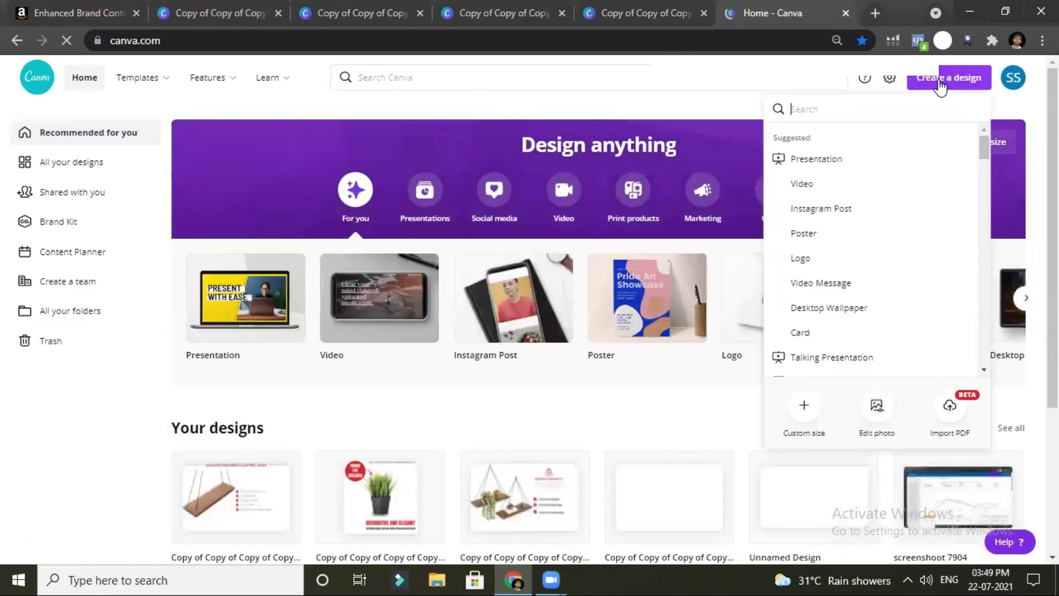
{"action": "left_click", "coordinate": [809, 409]}
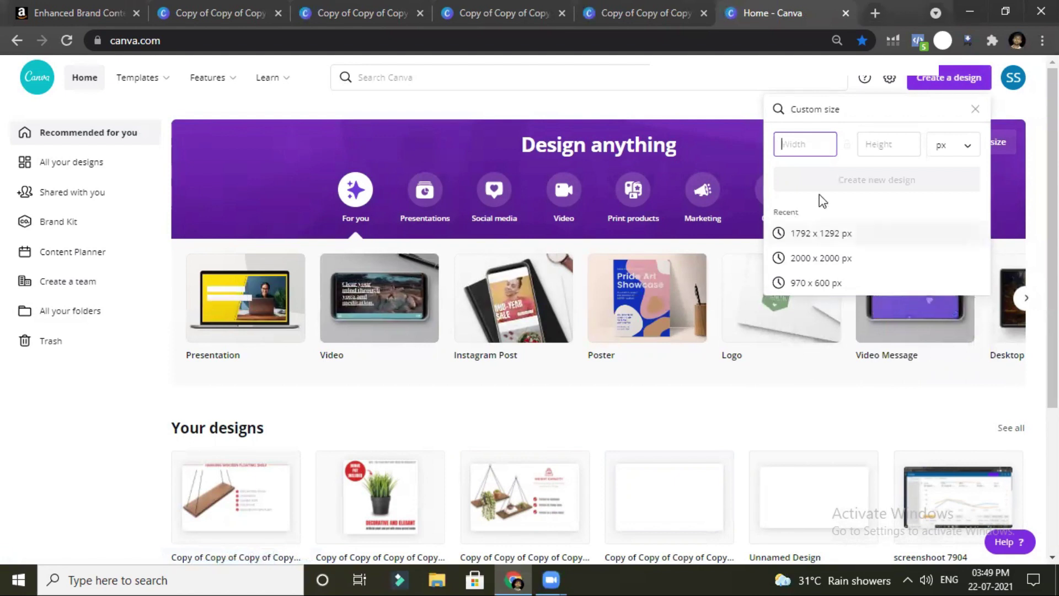
{"action": "type", "text": "970"}
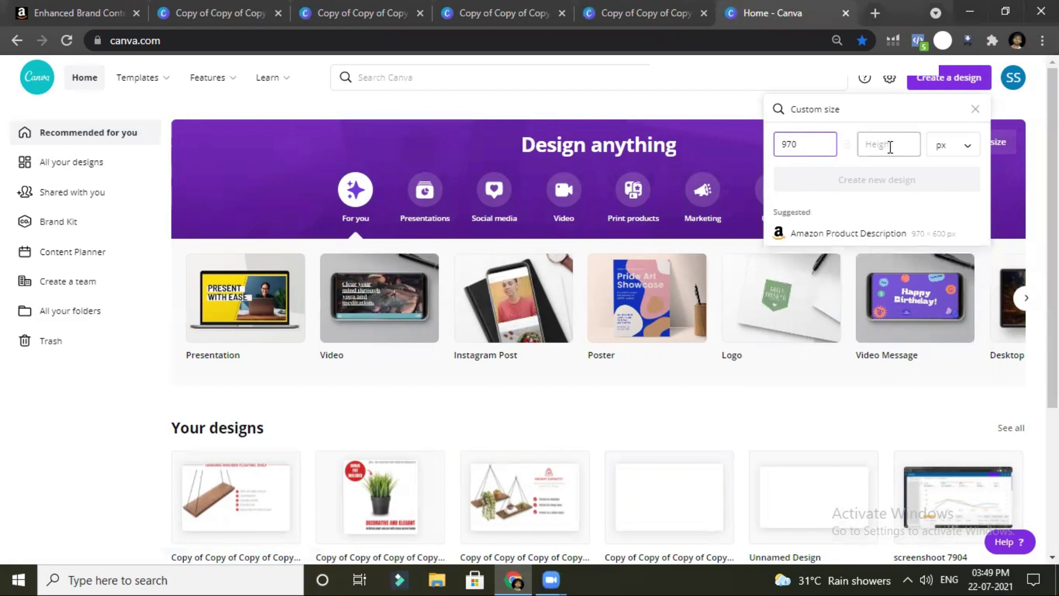
{"action": "type", "text": "60"}
{"action": "key", "text": "BackSpace"}
{"action": "key", "text": "BackSpace"}
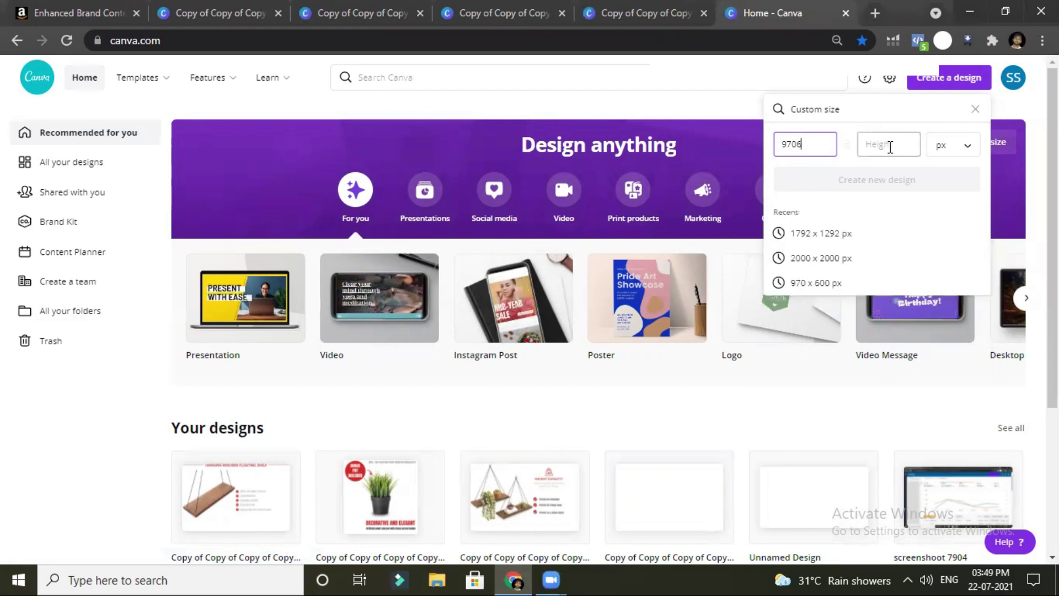
{"action": "left_click", "coordinate": [890, 147]}
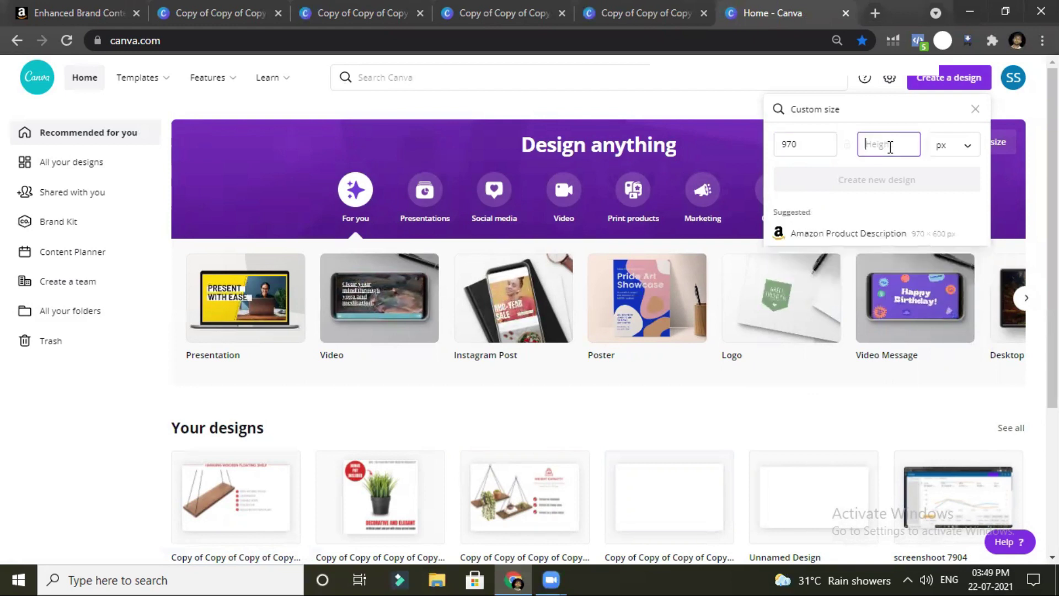
{"action": "type", "text": "600"}
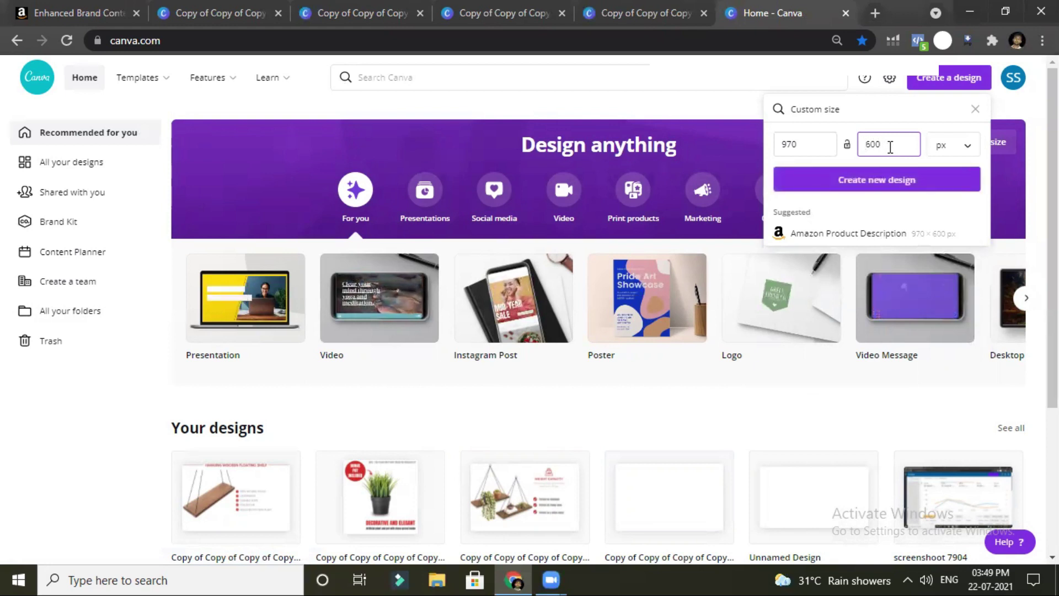
{"action": "left_click", "coordinate": [856, 189]}
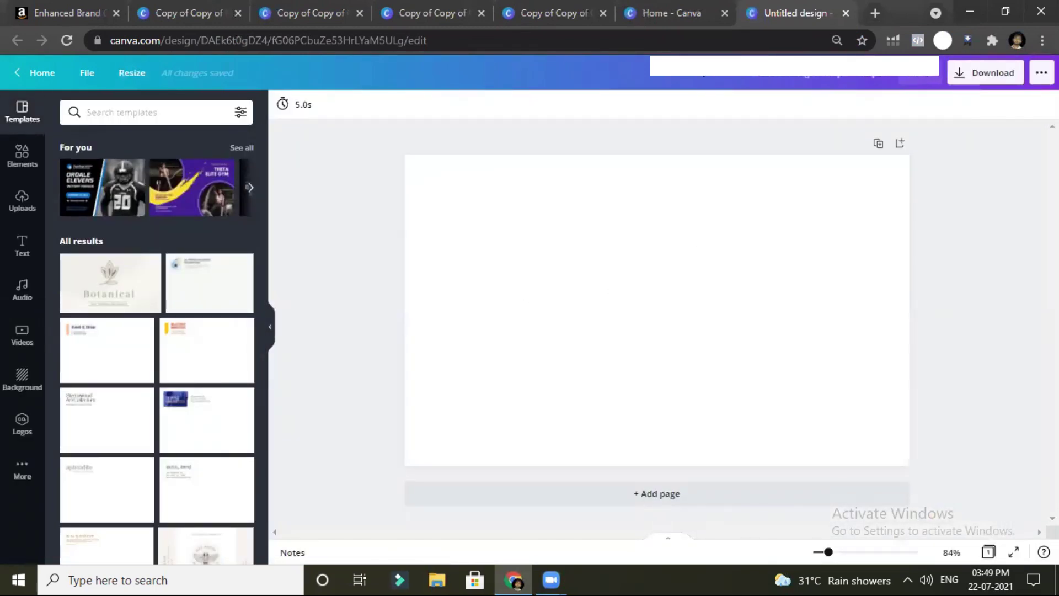
Switch to the first copied blank design and check its download options.
{"action": "left_click", "coordinate": [248, 4]}
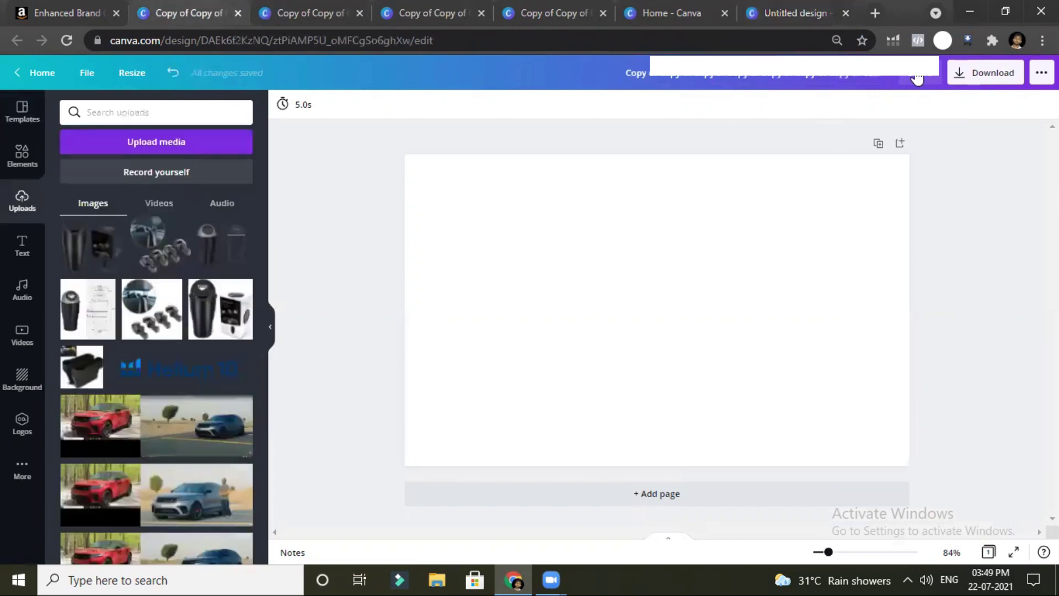
{"action": "left_click", "coordinate": [1041, 73]}
{"action": "left_click", "coordinate": [872, 182]}
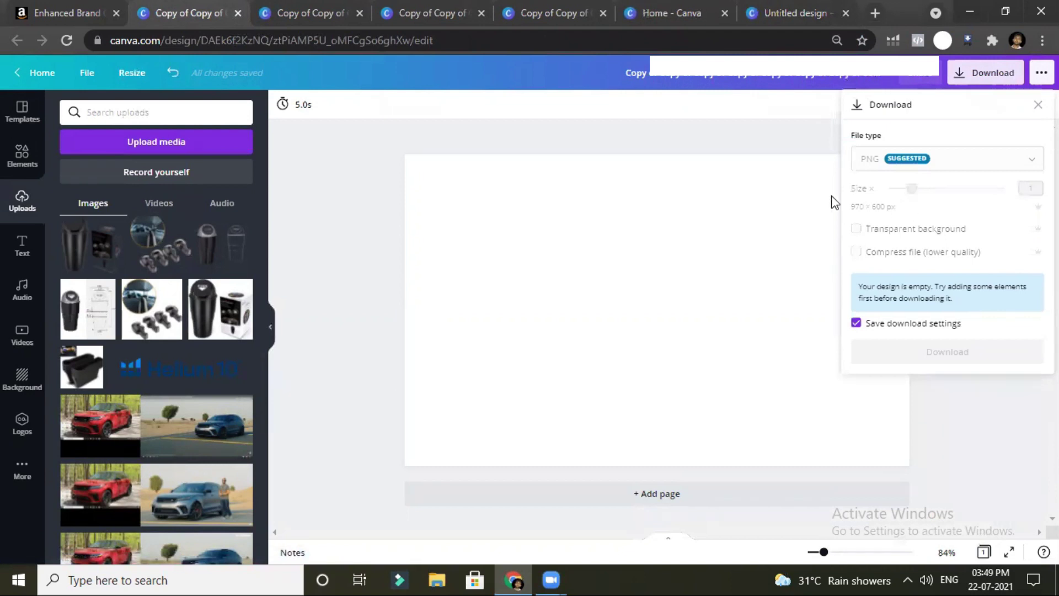
{"action": "left_click", "coordinate": [757, 144]}
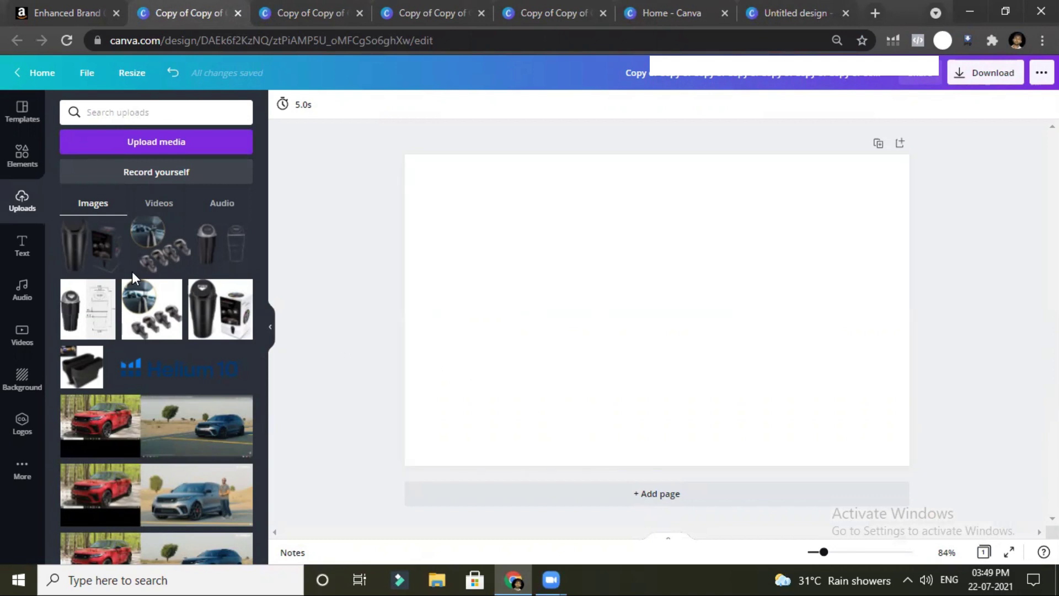
Place the uploaded car trash bin image, crop out its packaging box, and move the bin to the page's lower left.
{"action": "left_click", "coordinate": [90, 248]}
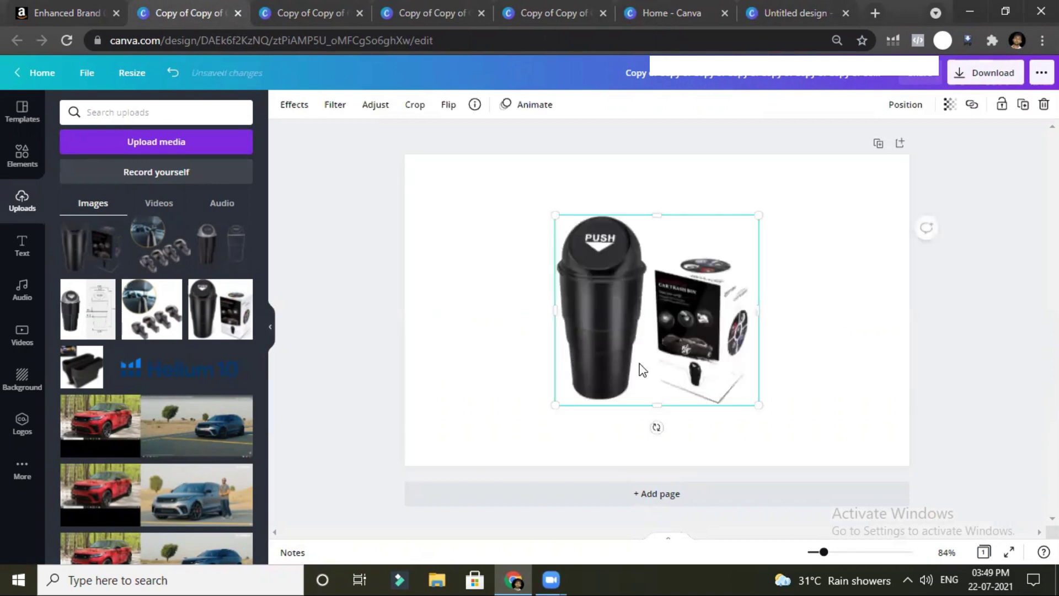
{"action": "left_click_drag", "start_coordinate": [761, 302], "coordinate": [652, 287]}
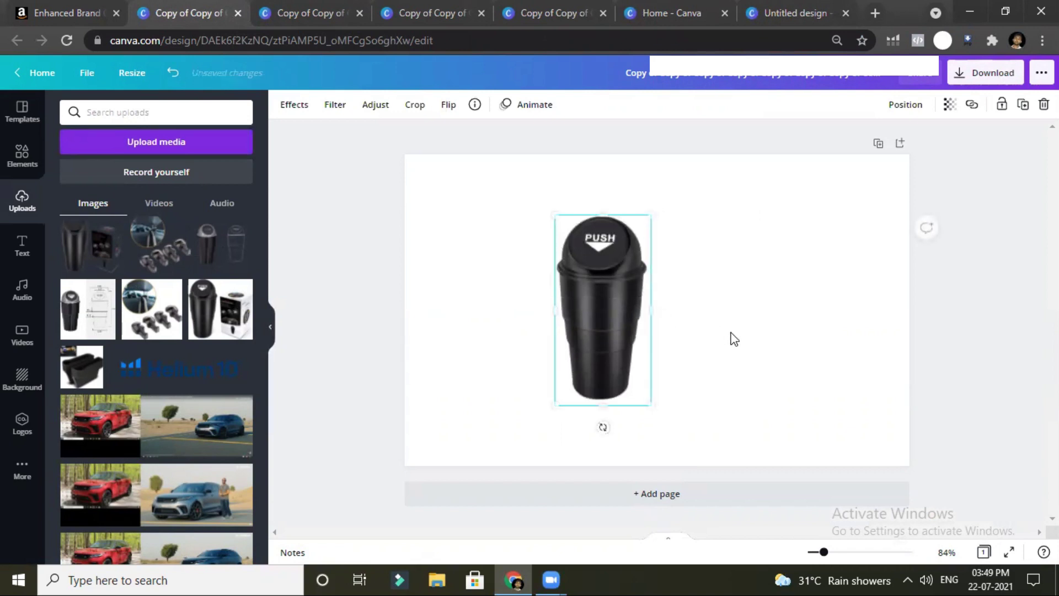
{"action": "left_click_drag", "start_coordinate": [503, 357], "coordinate": [476, 340]}
Add the blurred shadow from the uploads, shrink it to about 220 px wide, and place it under the bin's base.
{"action": "scroll", "coordinate": [191, 334], "scroll_direction": "up", "scroll_amount": 2}
{"action": "scroll", "coordinate": [190, 334], "scroll_direction": "up", "scroll_amount": 3}
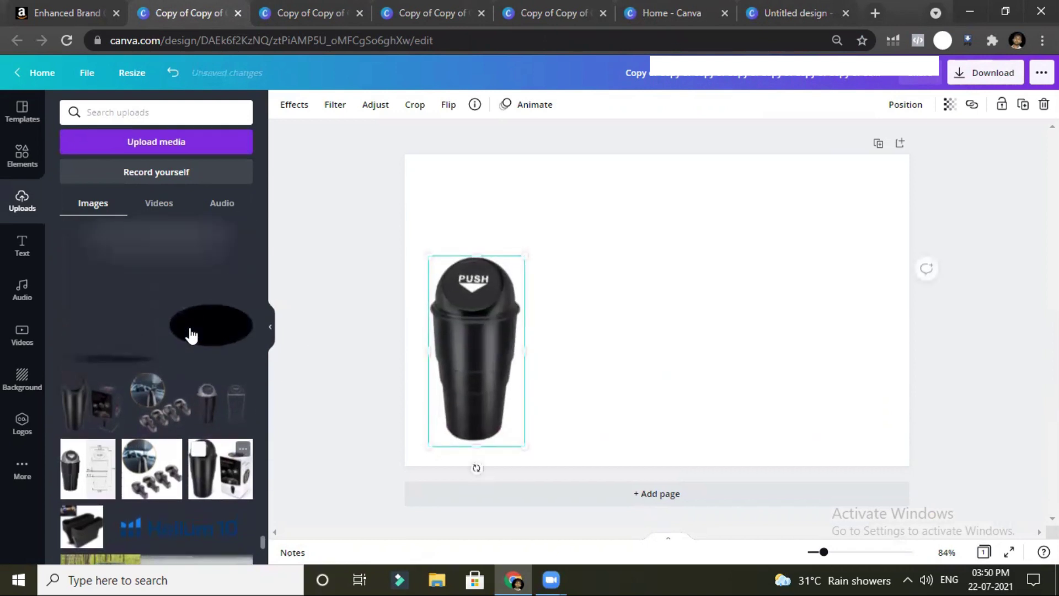
{"action": "left_click", "coordinate": [158, 297]}
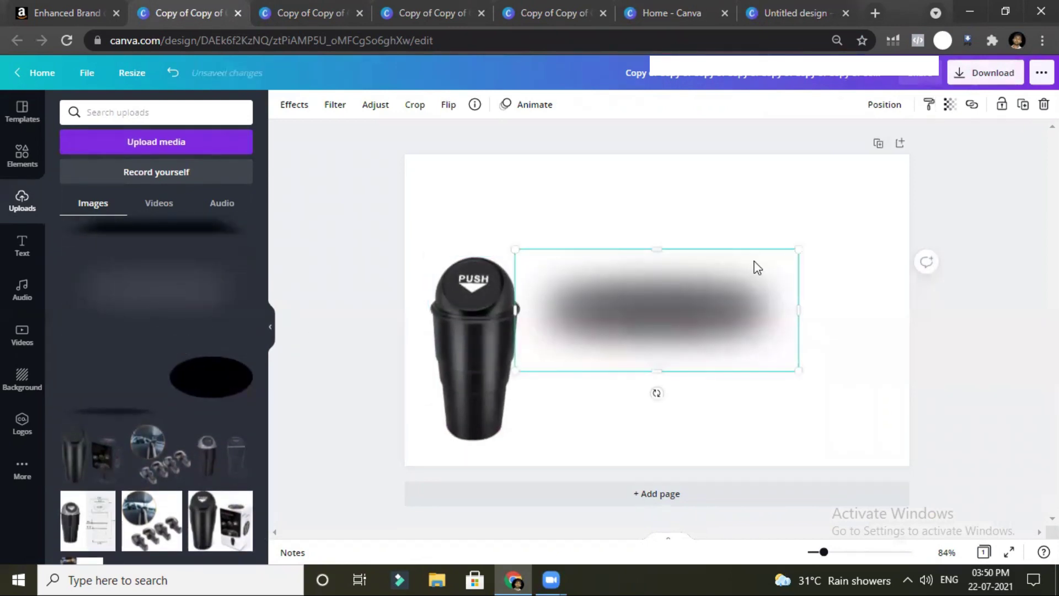
{"action": "left_click_drag", "start_coordinate": [797, 250], "coordinate": [626, 317]}
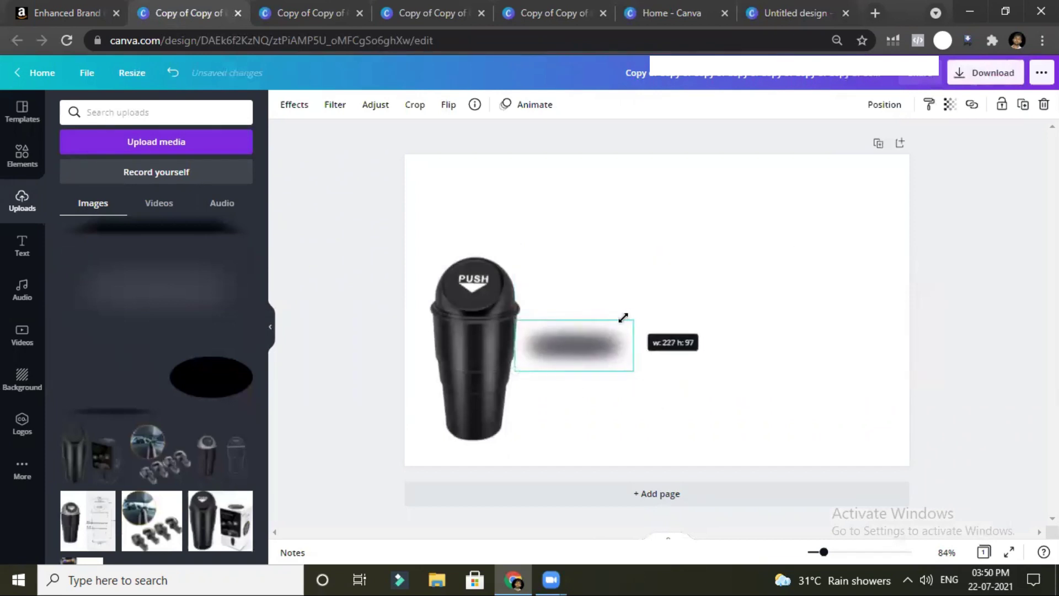
{"action": "left_click_drag", "start_coordinate": [582, 346], "coordinate": [488, 435]}
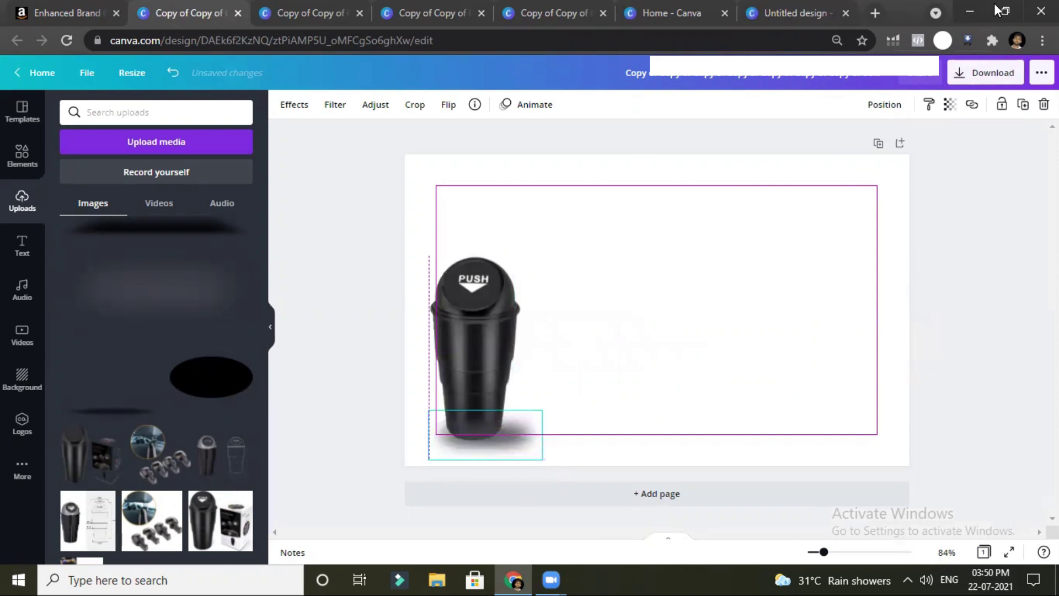
{"action": "left_click", "coordinate": [881, 105]}
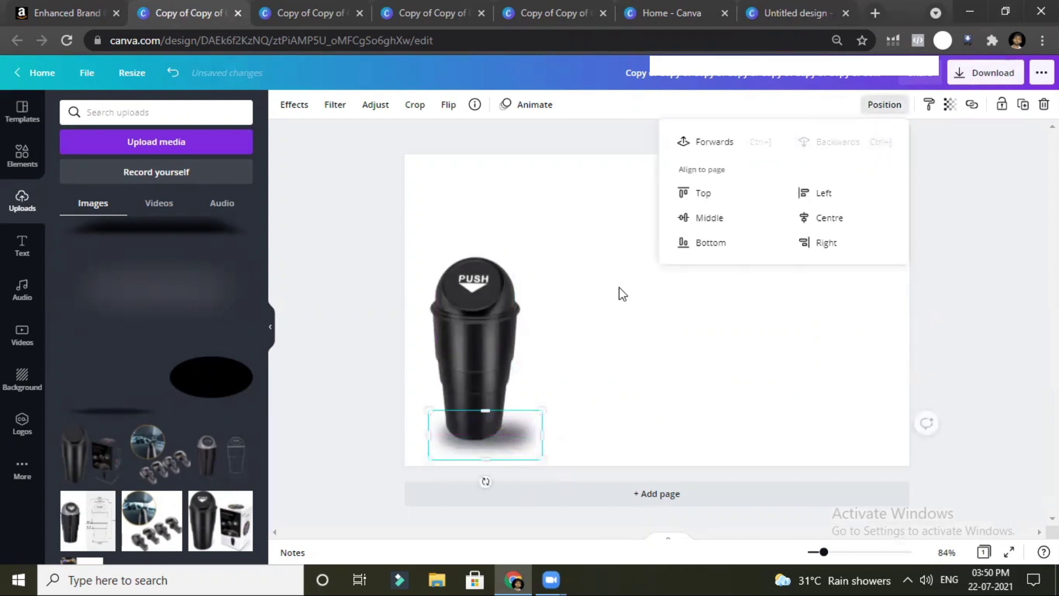
{"action": "left_click", "coordinate": [541, 408]}
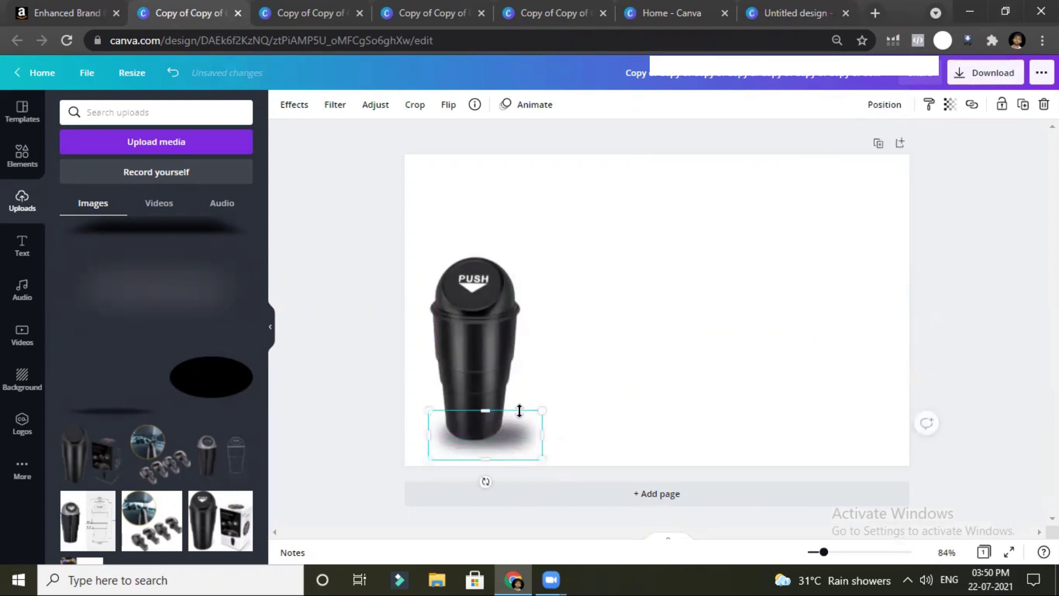
Shrink the shadow to about the bin's width and shift the bin slightly left so the shadow falls to its right.
{"action": "left_click_drag", "start_coordinate": [541, 410], "coordinate": [497, 437]}
{"action": "left_click", "coordinate": [495, 434]}
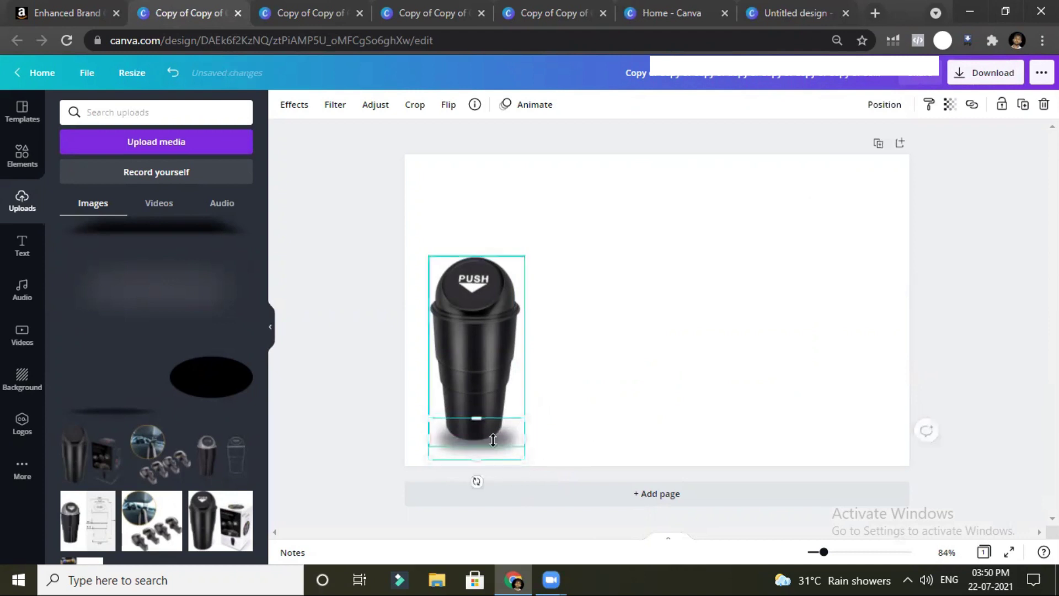
{"action": "left_click", "coordinate": [571, 442]}
{"action": "left_click", "coordinate": [512, 454]}
{"action": "left_click_drag", "start_coordinate": [512, 453], "coordinate": [480, 414]}
{"action": "left_click", "coordinate": [513, 440]}
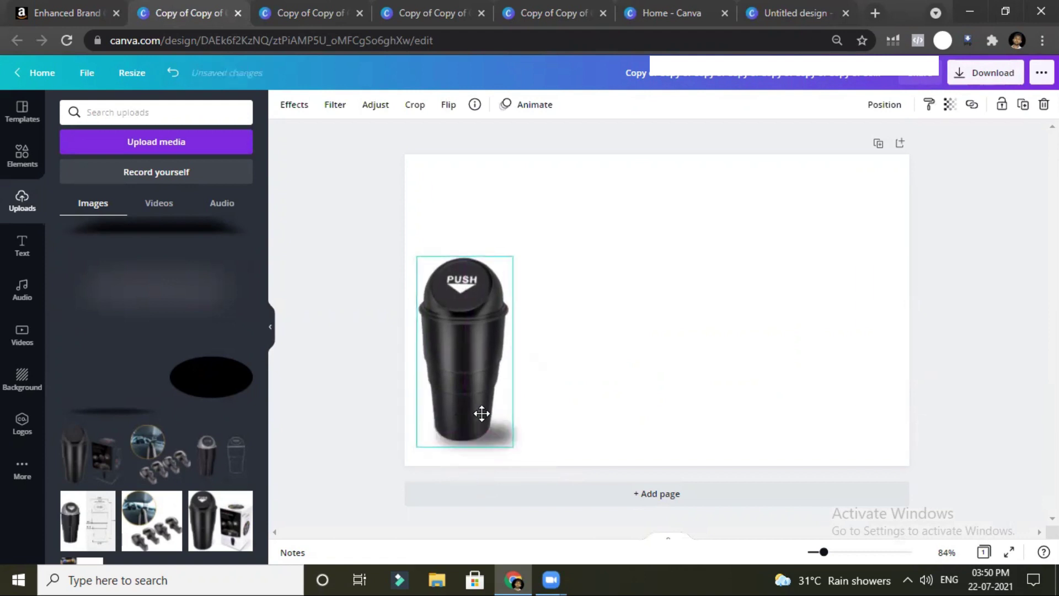
{"action": "left_click", "coordinate": [594, 380]}
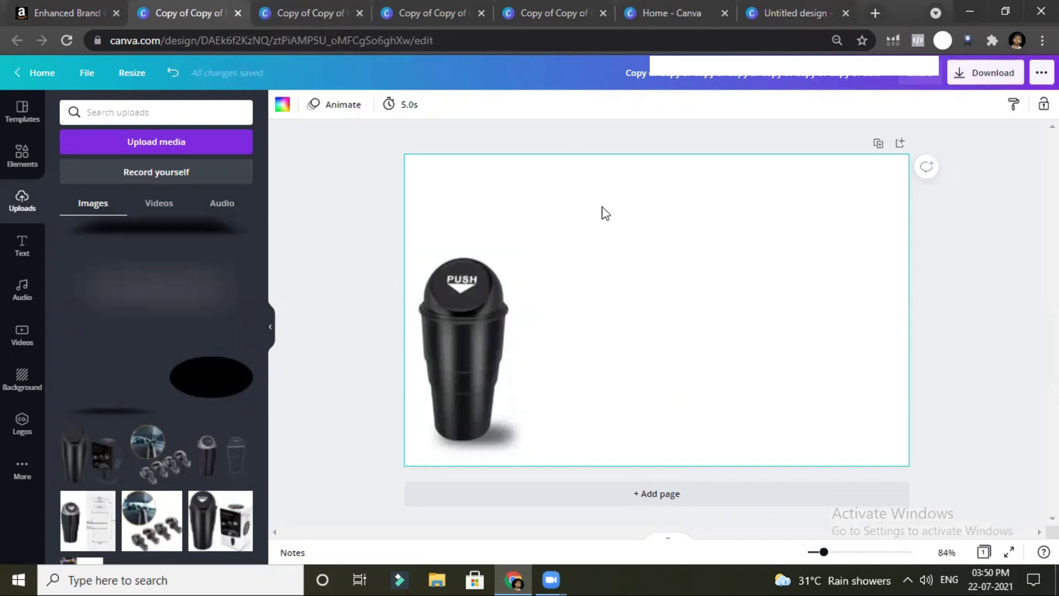
Examine the image and text layout of the finished weight capacity shelf design and the decorative plant pot design.
{"action": "left_click", "coordinate": [282, 8]}
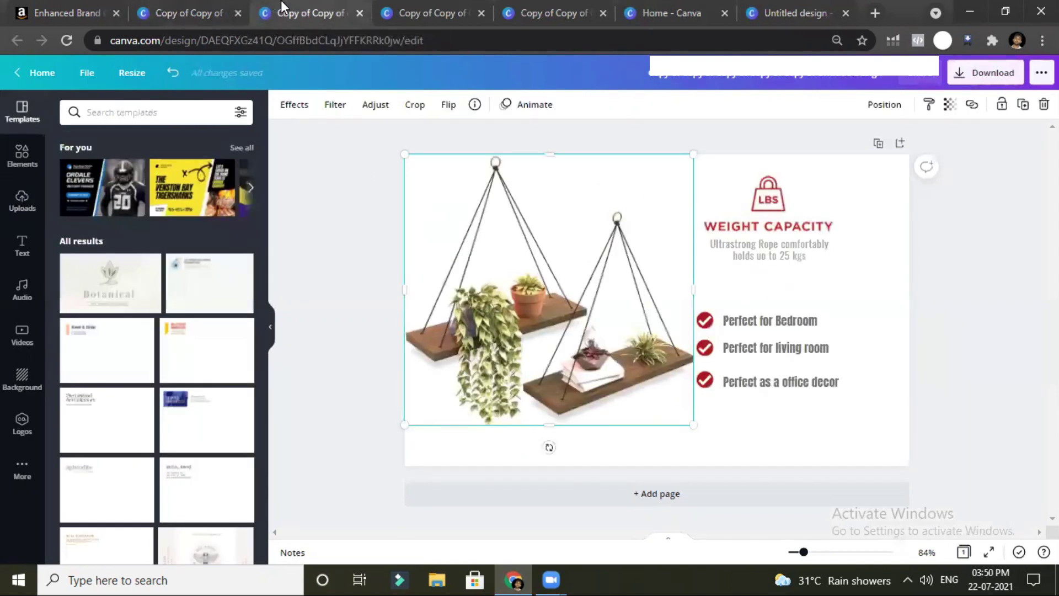
{"action": "left_click", "coordinate": [818, 432]}
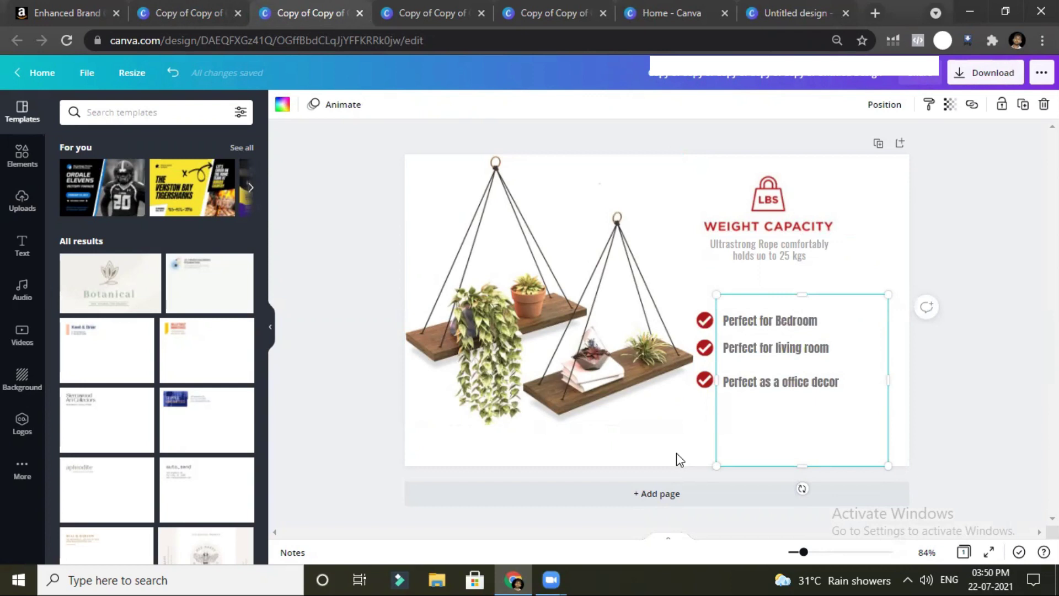
{"action": "left_click", "coordinate": [554, 350]}
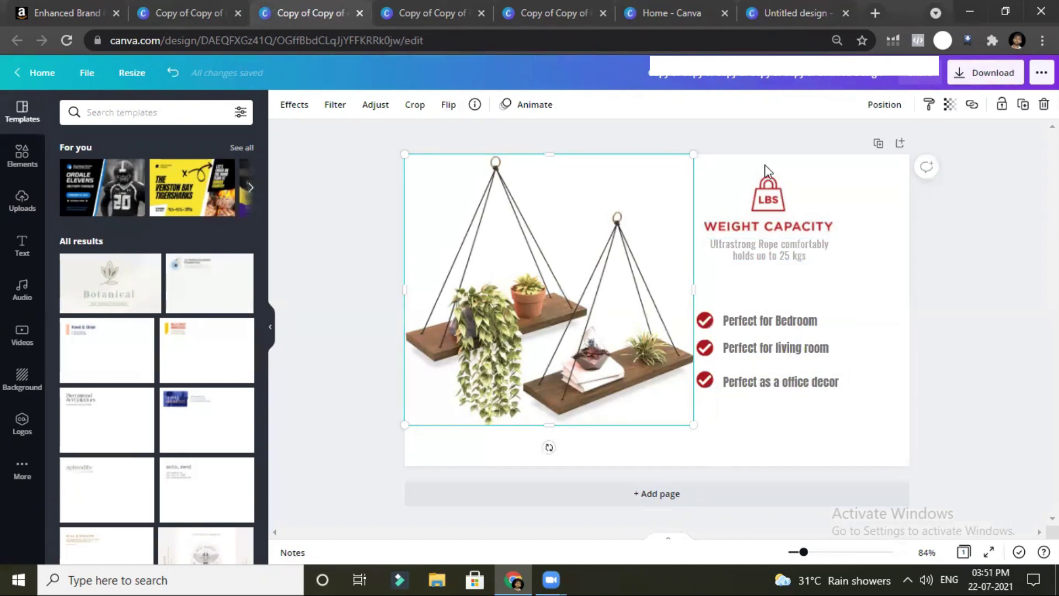
{"action": "left_click", "coordinate": [411, 13]}
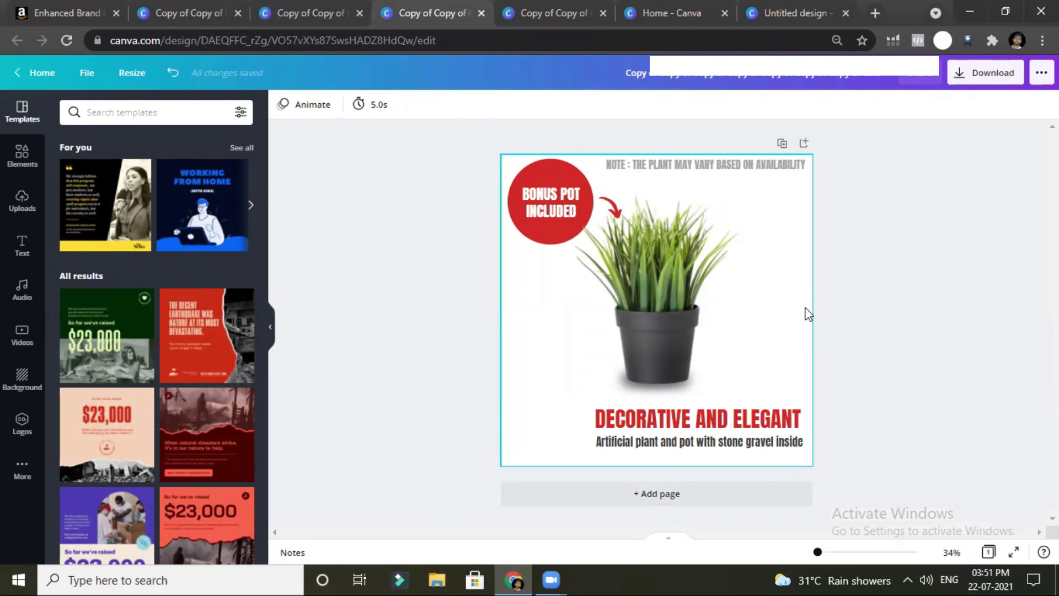
{"action": "left_click", "coordinate": [709, 427]}
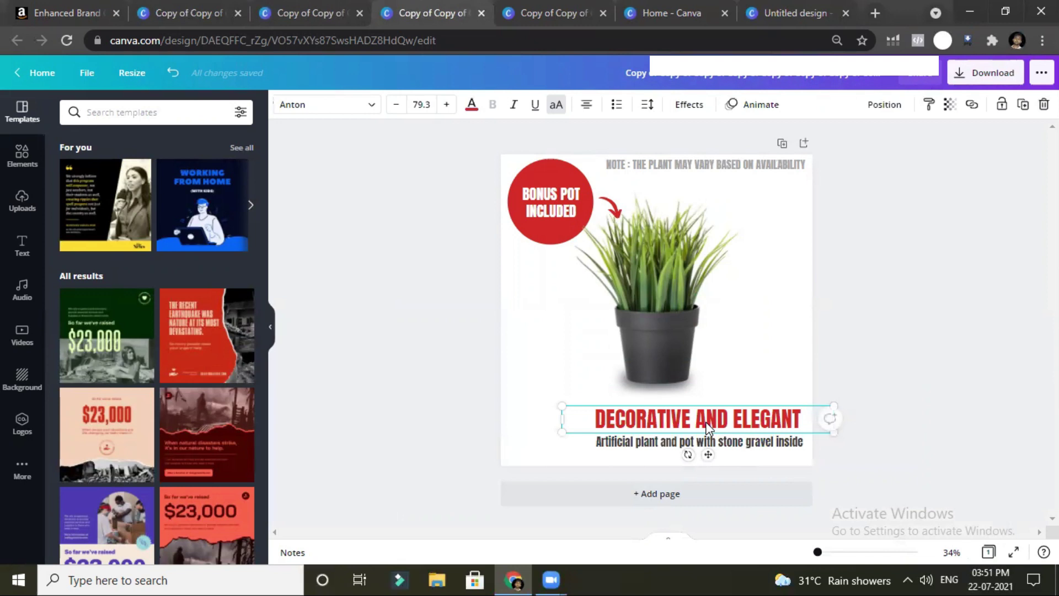
{"action": "left_click", "coordinate": [659, 441]}
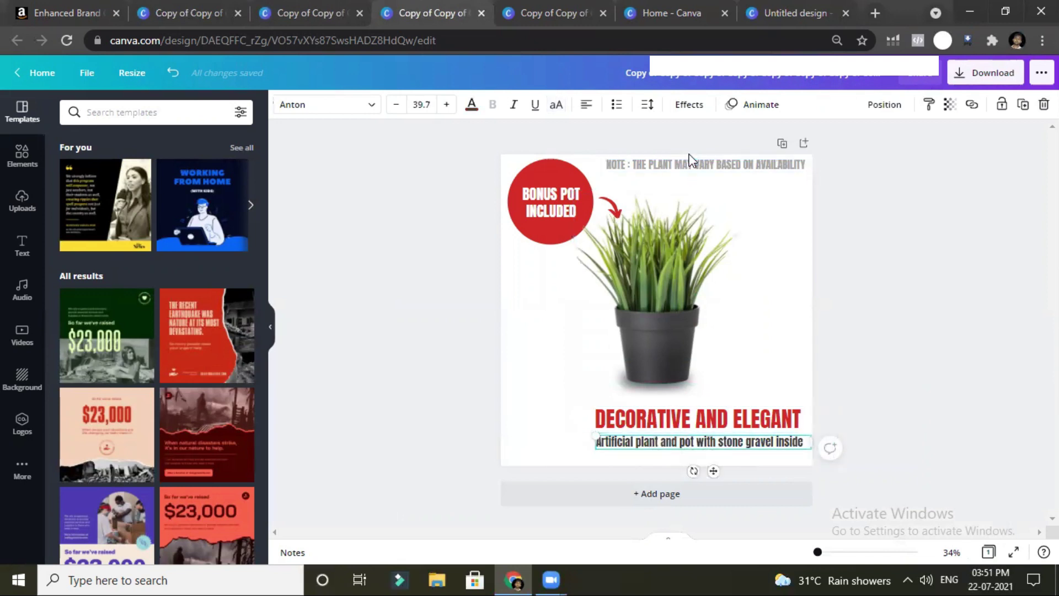
{"action": "left_click", "coordinate": [564, 251]}
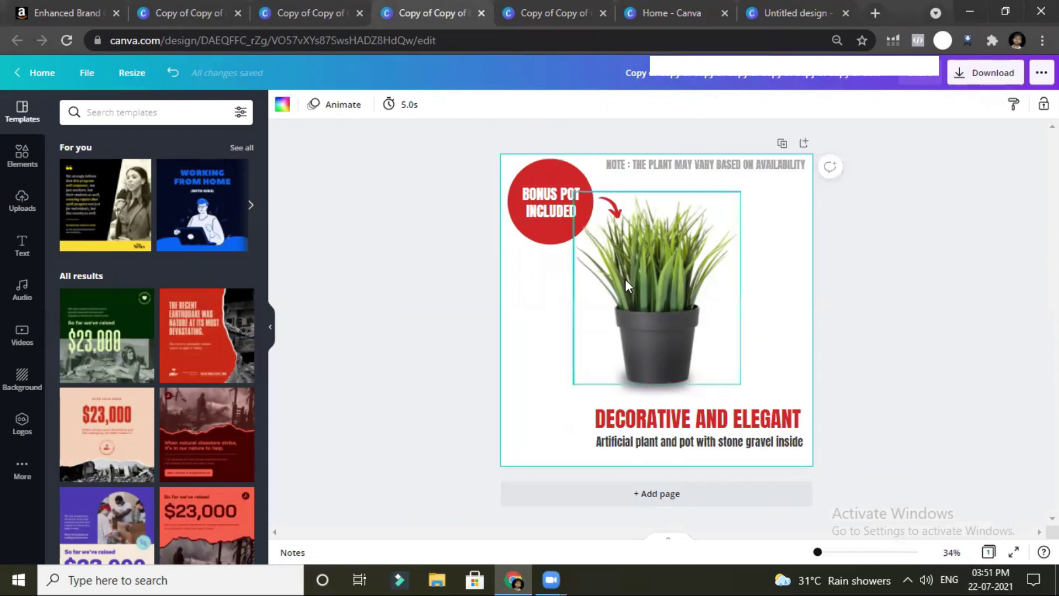
{"action": "left_click", "coordinate": [698, 250]}
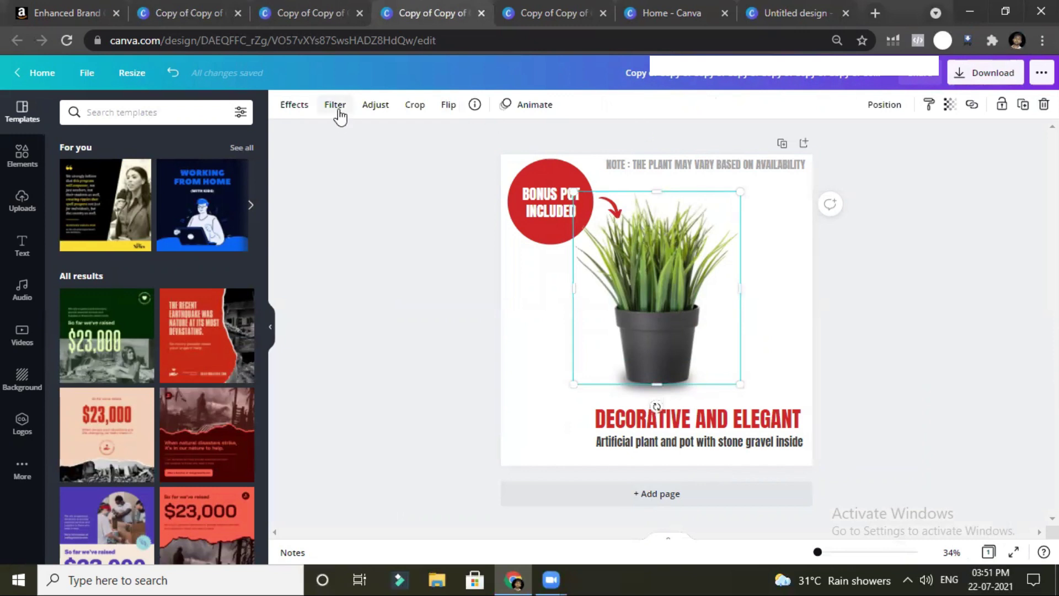
{"action": "left_click", "coordinate": [553, 348]}
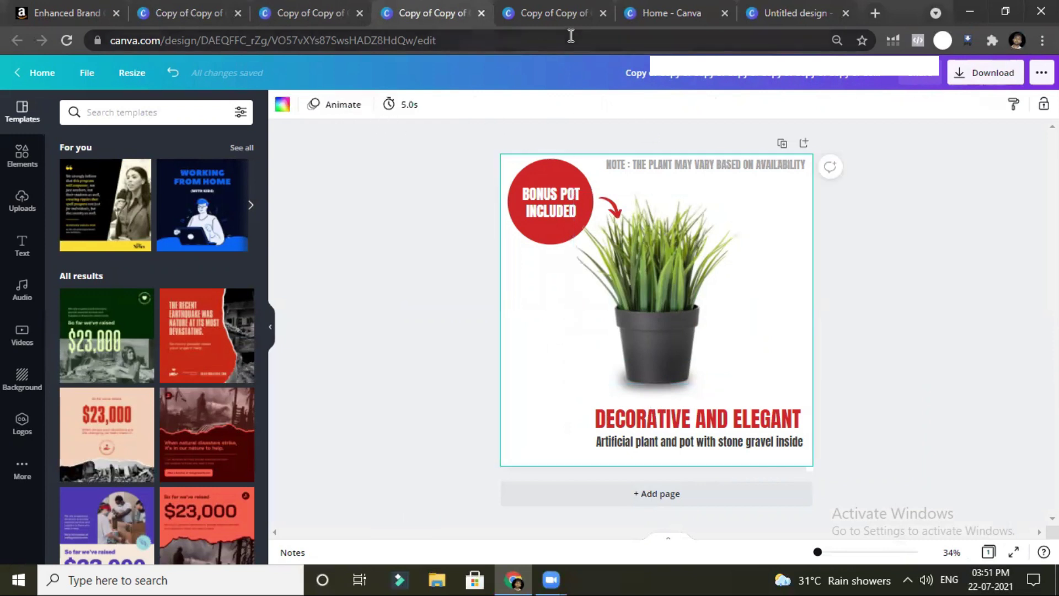
Download the Hanging Wooden Floating Shelf design as a PNG image into the BACKGROUND REMOVE folder.
{"action": "left_click", "coordinate": [552, 14]}
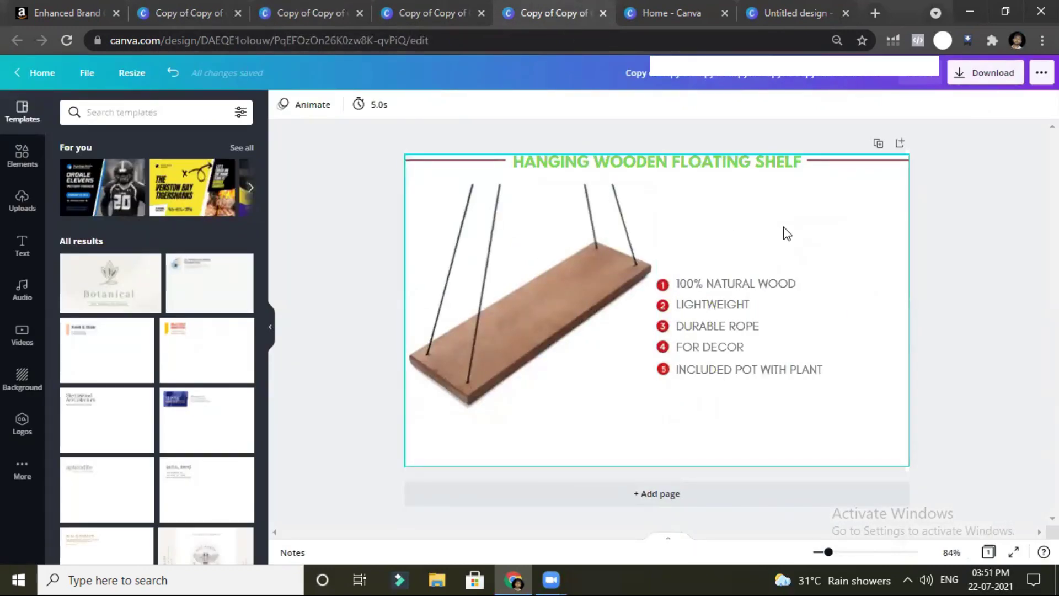
{"action": "left_click", "coordinate": [991, 76]}
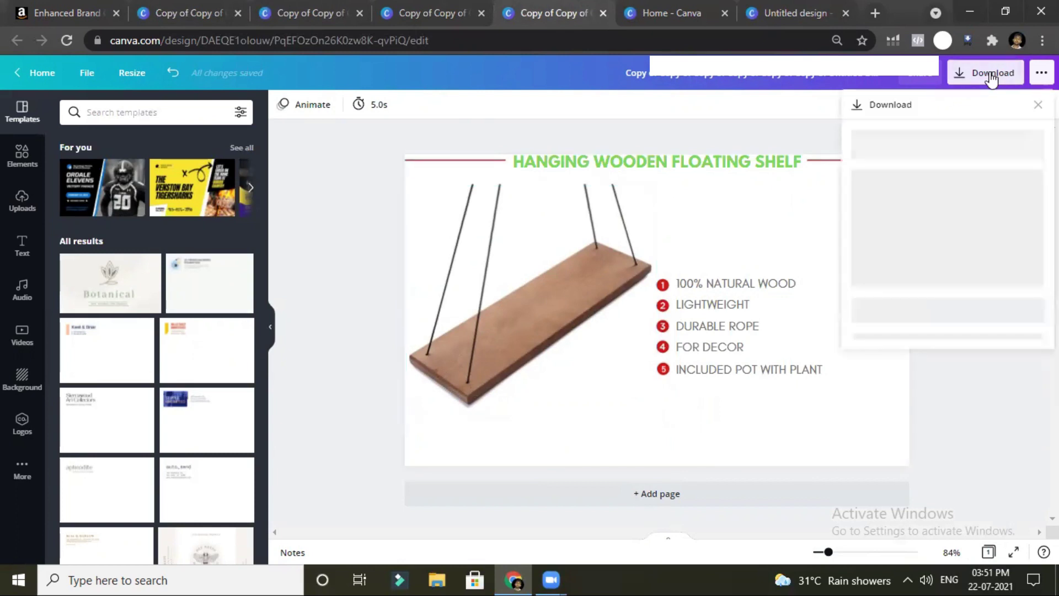
{"action": "left_click", "coordinate": [947, 307]}
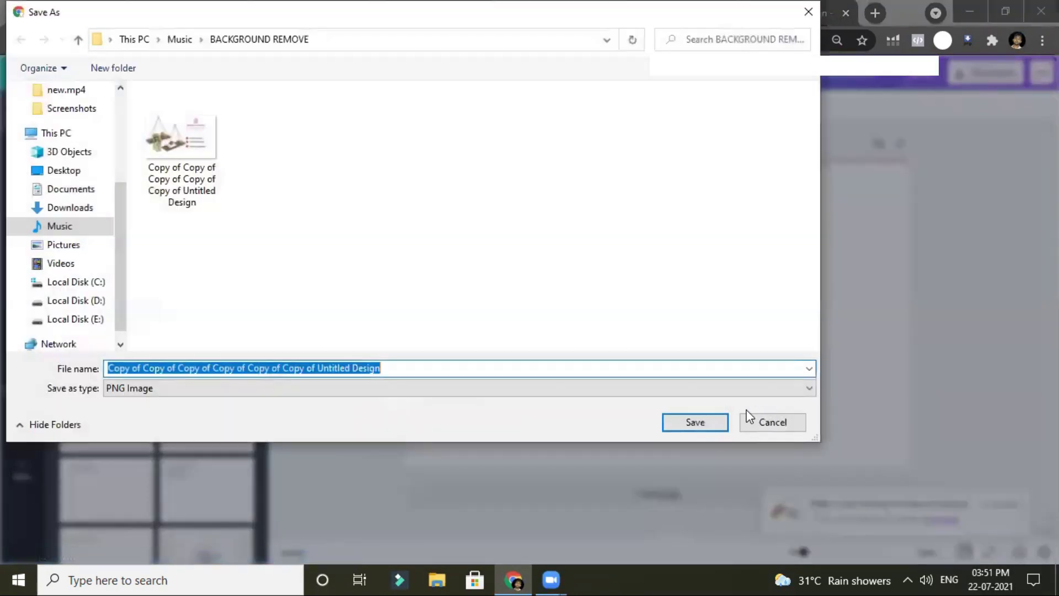
{"action": "left_click", "coordinate": [718, 425]}
Switch to Amazon Seller Central and upload the weight capacity shelf image to the asset library.
{"action": "left_click", "coordinate": [70, 6]}
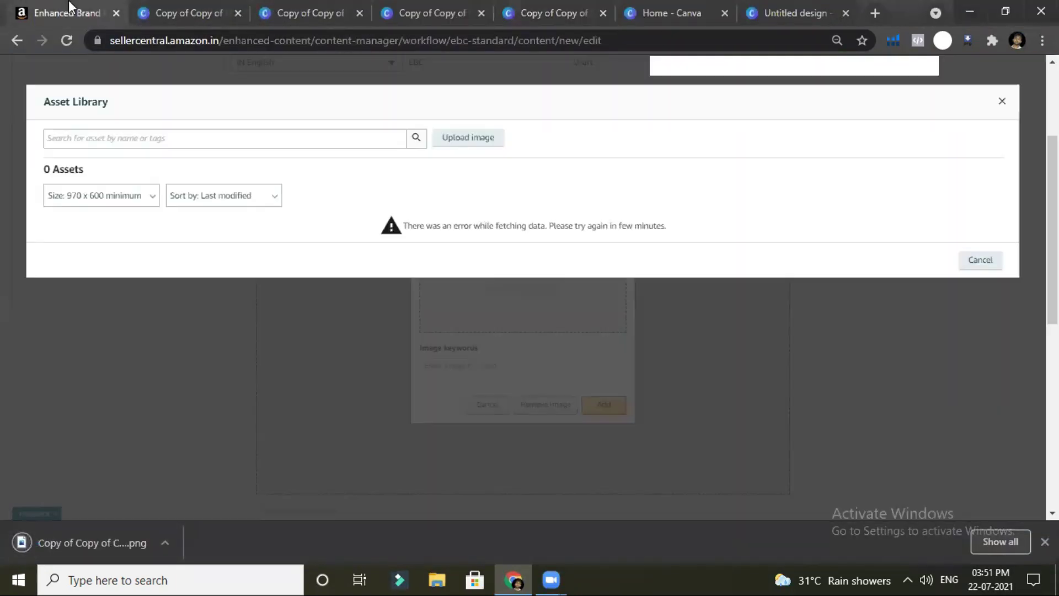
{"action": "left_click", "coordinate": [475, 139]}
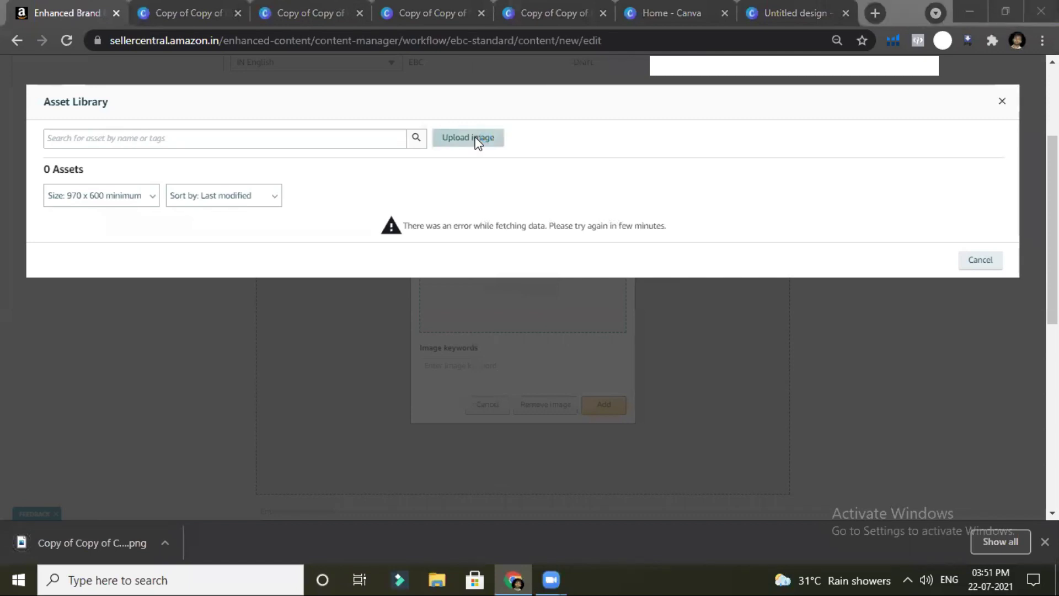
{"action": "scroll", "coordinate": [117, 206], "scroll_direction": "up", "scroll_amount": 2}
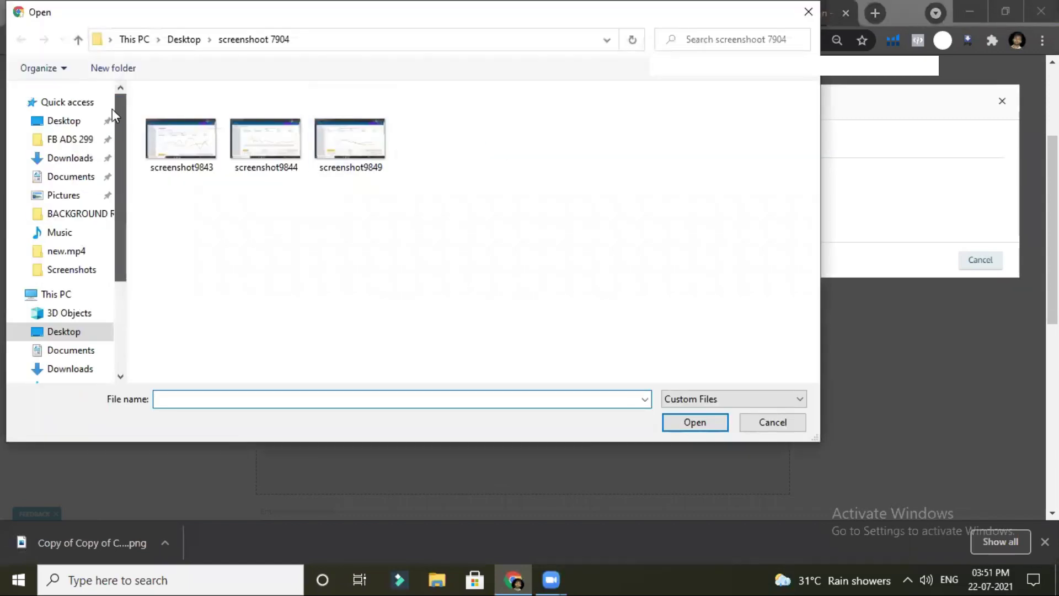
{"action": "left_click", "coordinate": [63, 102]}
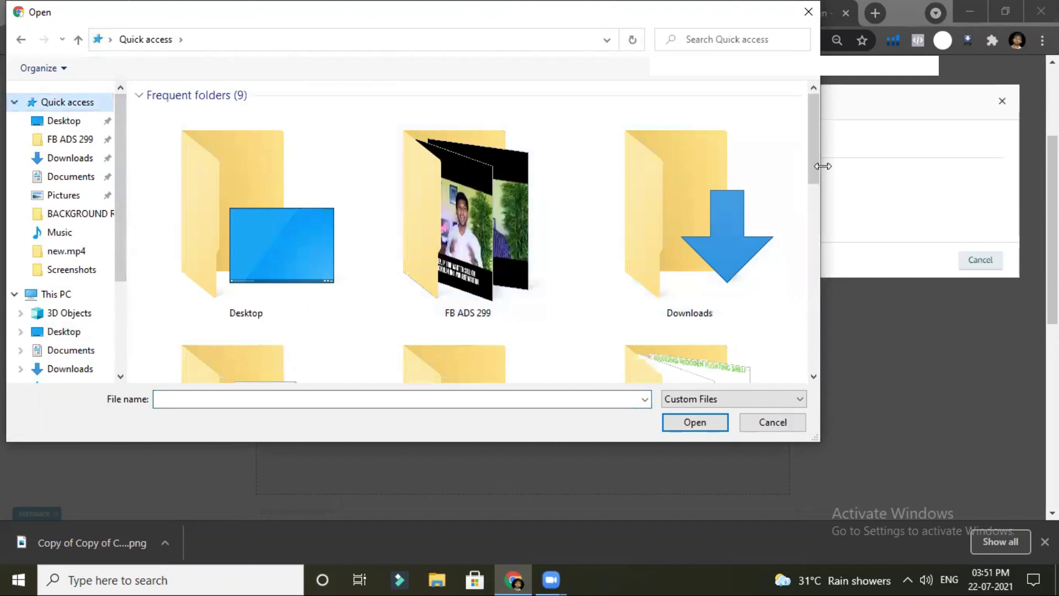
{"action": "left_click_drag", "start_coordinate": [812, 167], "coordinate": [812, 320]}
{"action": "left_click", "coordinate": [190, 251]}
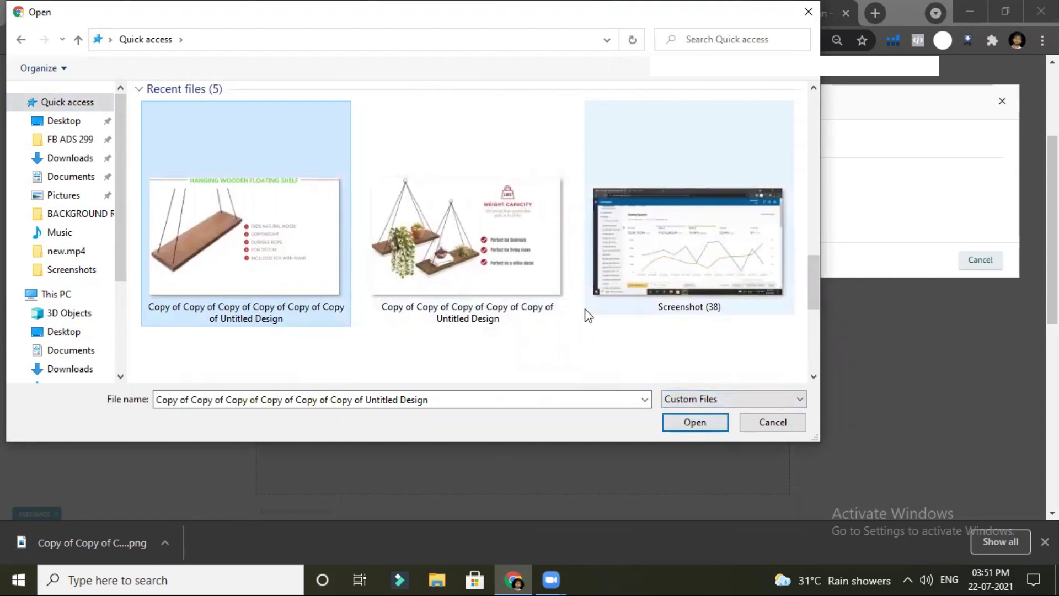
{"action": "left_click", "coordinate": [511, 267]}
{"action": "left_click", "coordinate": [683, 423]}
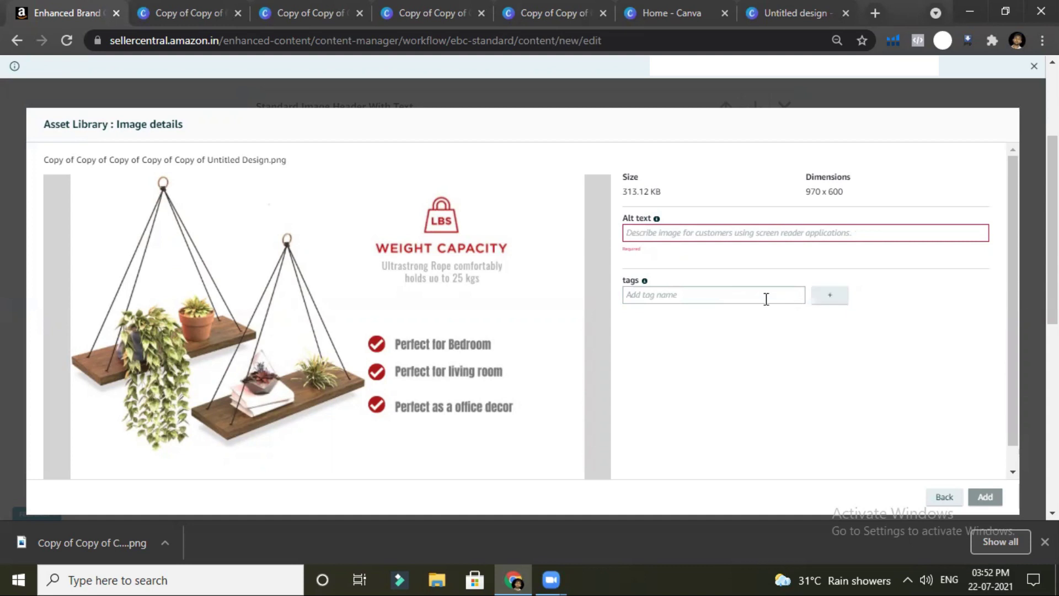
Add the tag "wooden rack" to the uploaded image and enter "wooden rack" as its alt text.
{"action": "type", "text": "w"}
{"action": "key", "text": "BackSpace"}
{"action": "type", "text": "wooden rack"}
{"action": "left_click", "coordinate": [828, 301]}
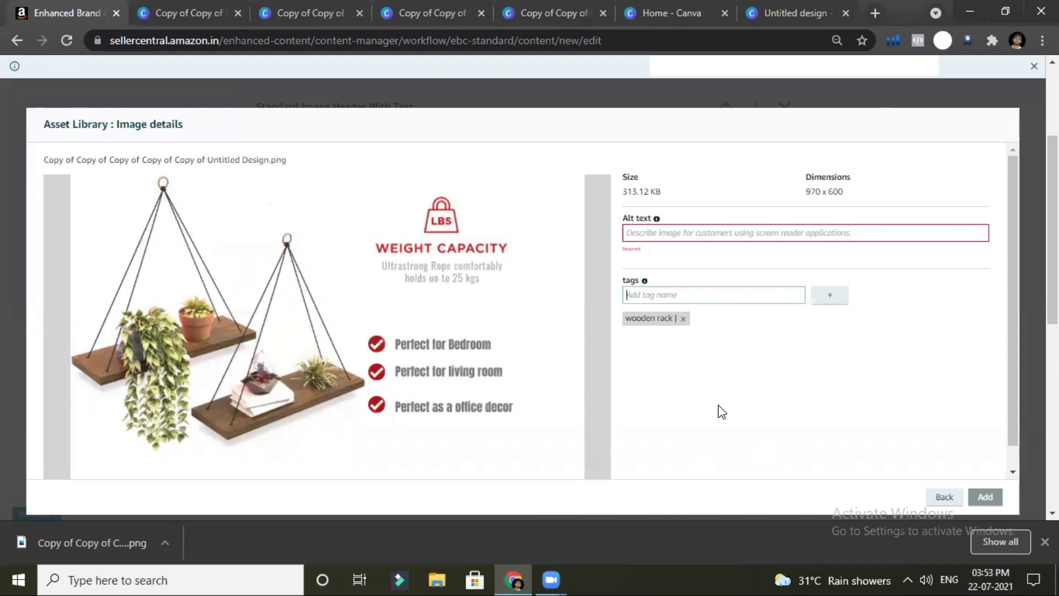
{"action": "left_click", "coordinate": [805, 228]}
{"action": "type", "text": "wooden rac"}
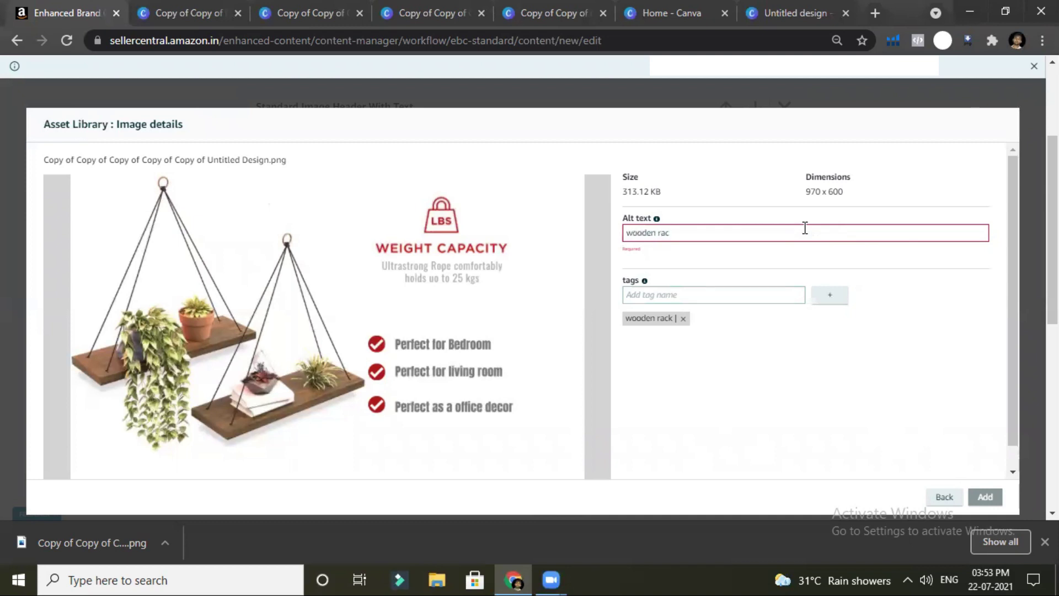
{"action": "left_click", "coordinate": [793, 380]}
Add the weight capacity image to the Standard Image Header With Text module.
{"action": "scroll", "coordinate": [965, 469], "scroll_direction": "down", "scroll_amount": 1}
{"action": "double_click", "coordinate": [979, 498]}
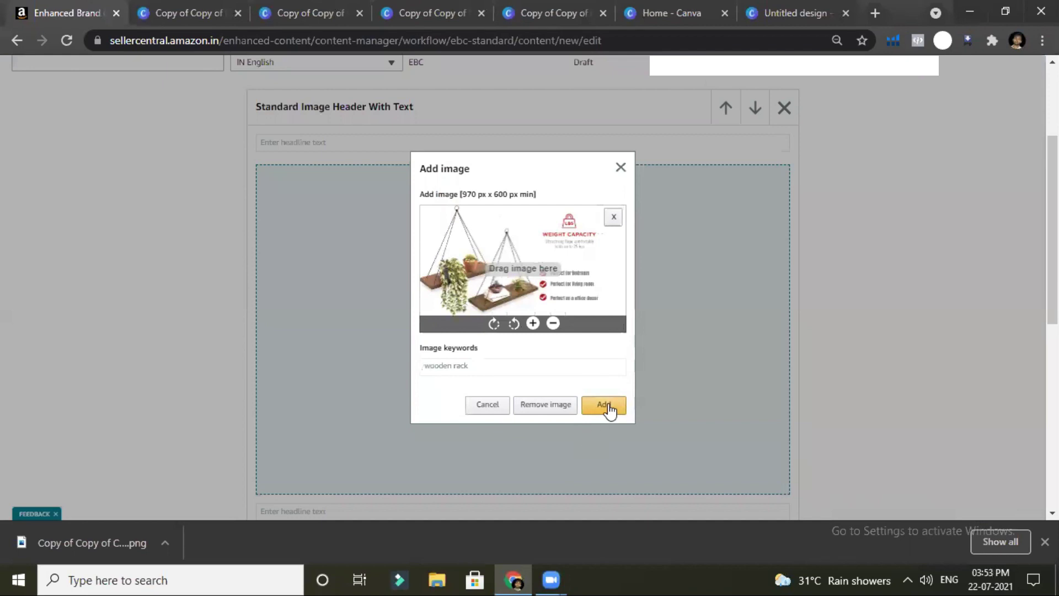
{"action": "left_click", "coordinate": [605, 405]}
Add a second Standard Image Header With Text module below the first one.
{"action": "scroll", "coordinate": [666, 338], "scroll_direction": "down", "scroll_amount": 4}
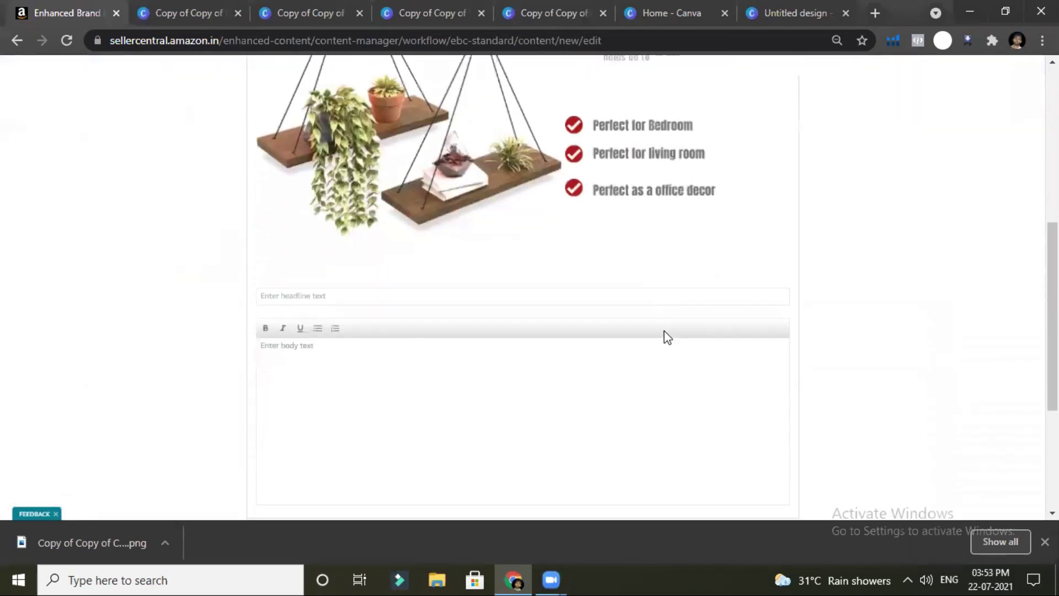
{"action": "scroll", "coordinate": [574, 314], "scroll_direction": "down", "scroll_amount": 4}
{"action": "left_click", "coordinate": [519, 385]}
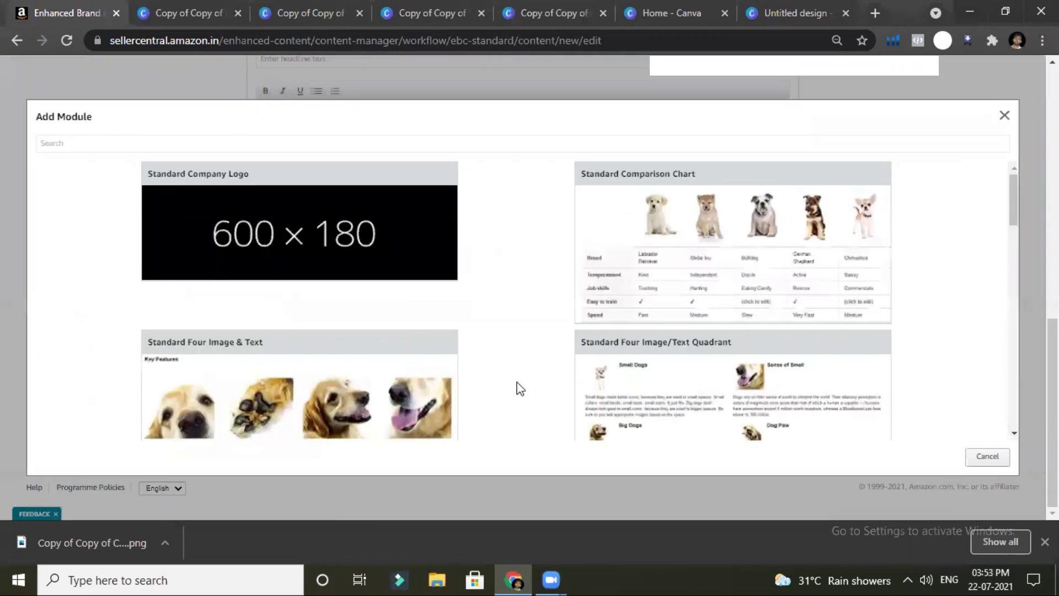
{"action": "scroll", "coordinate": [640, 292], "scroll_direction": "down", "scroll_amount": 8}
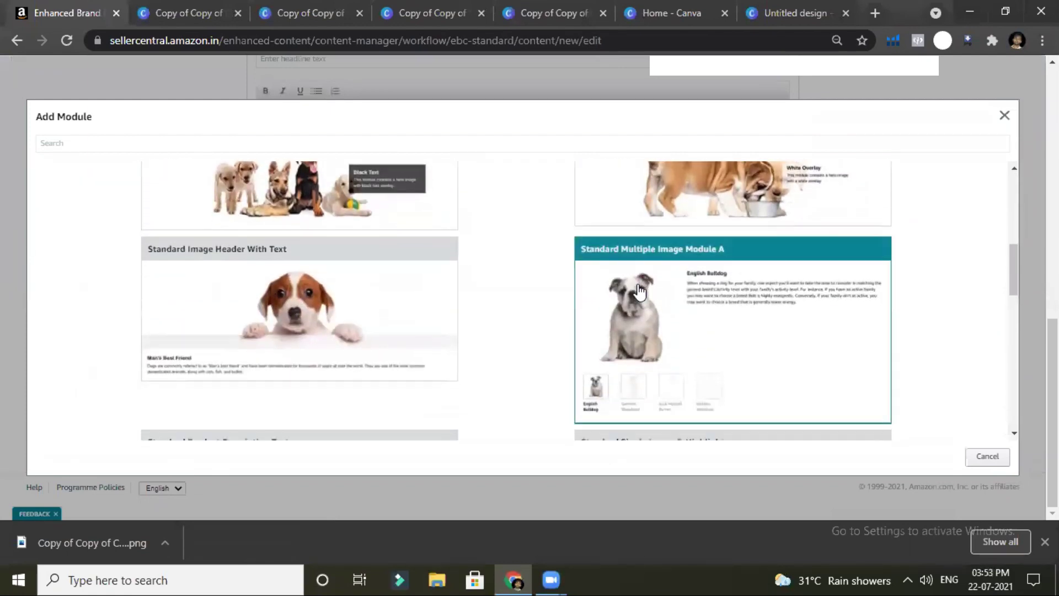
{"action": "scroll", "coordinate": [640, 292], "scroll_direction": "down", "scroll_amount": 2}
{"action": "left_click", "coordinate": [324, 261]}
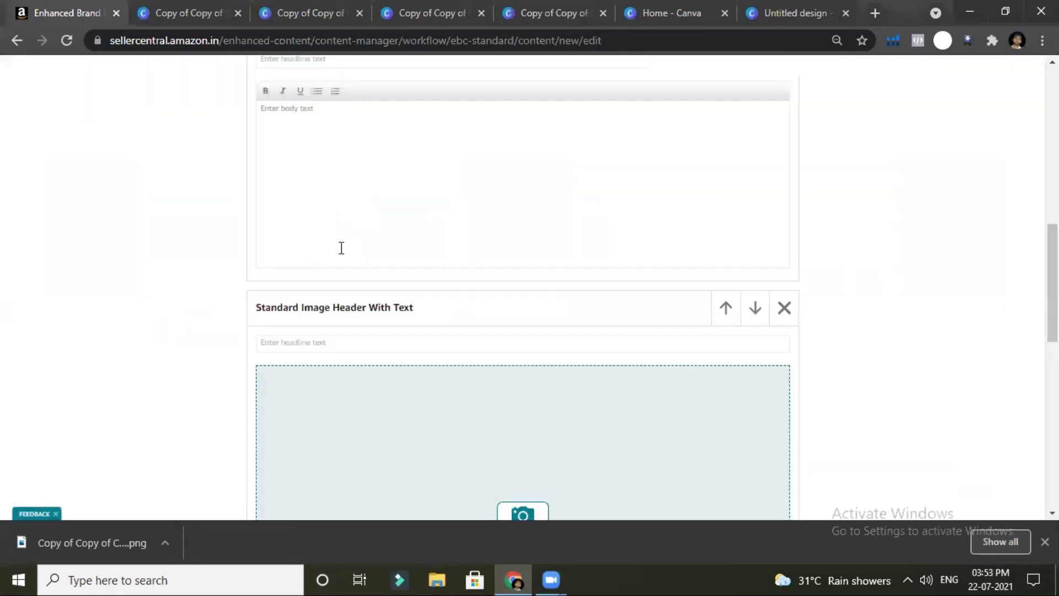
Upload the Hanging Wooden Floating Shelf image for the second header module's 970 x 600 image area.
{"action": "scroll", "coordinate": [460, 254], "scroll_direction": "down", "scroll_amount": 5}
{"action": "scroll", "coordinate": [459, 259], "scroll_direction": "up", "scroll_amount": 2}
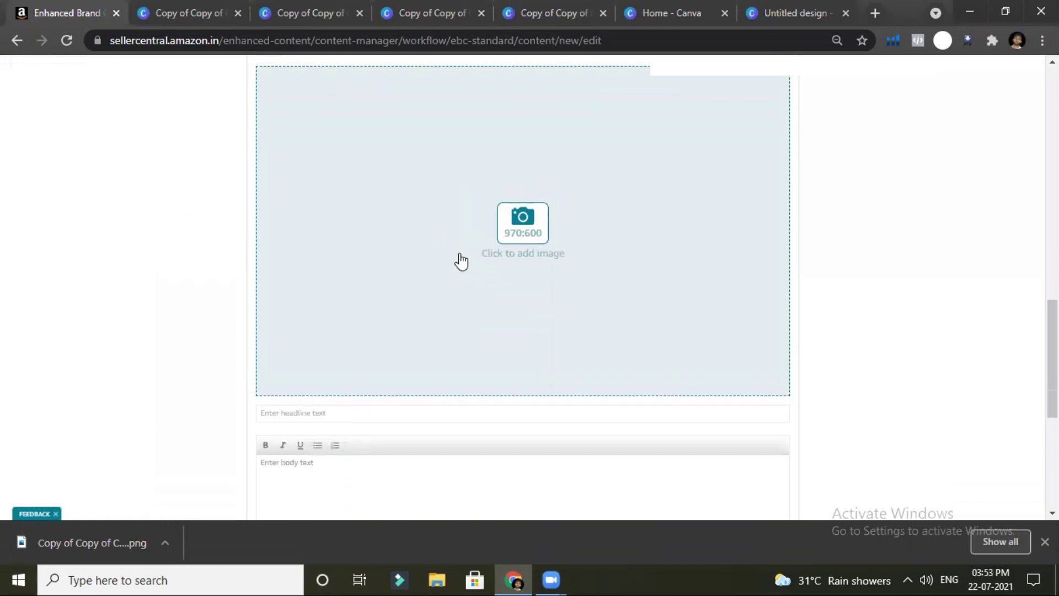
{"action": "scroll", "coordinate": [679, 252], "scroll_direction": "down", "scroll_amount": 3}
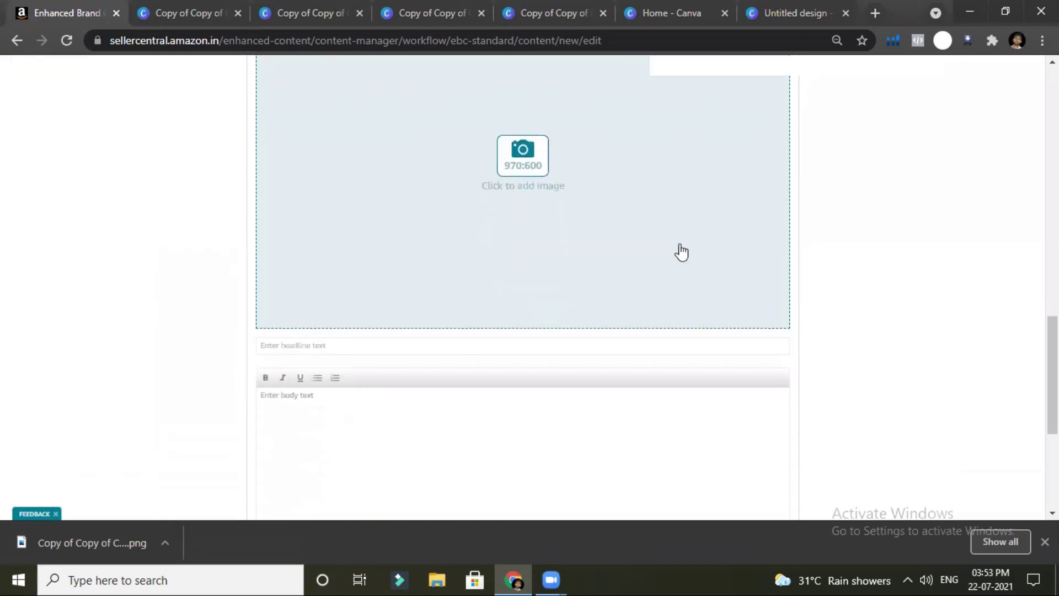
{"action": "scroll", "coordinate": [682, 251], "scroll_direction": "up", "scroll_amount": 4}
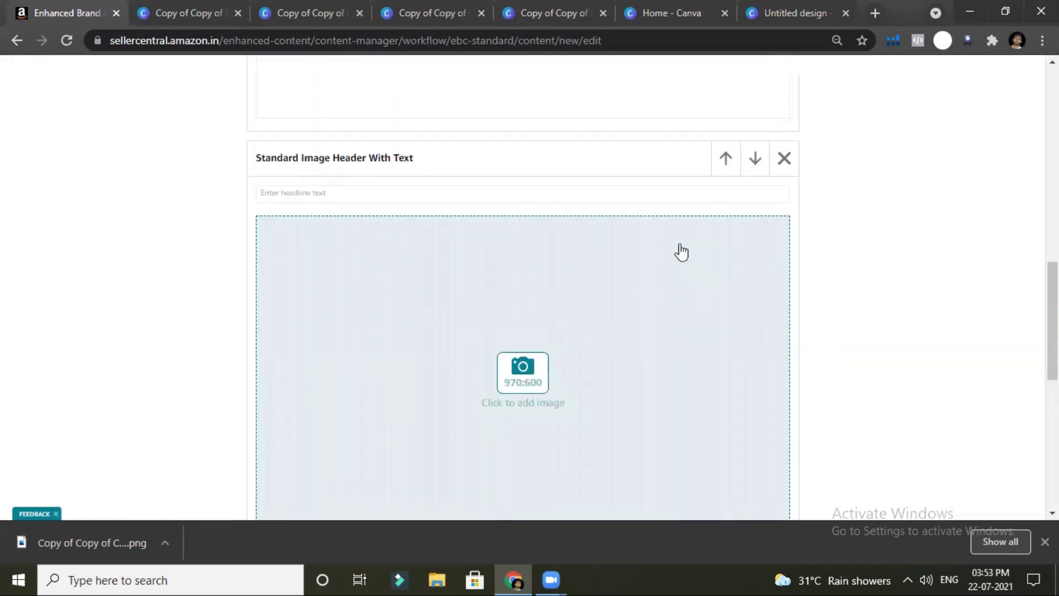
{"action": "left_click", "coordinate": [523, 391]}
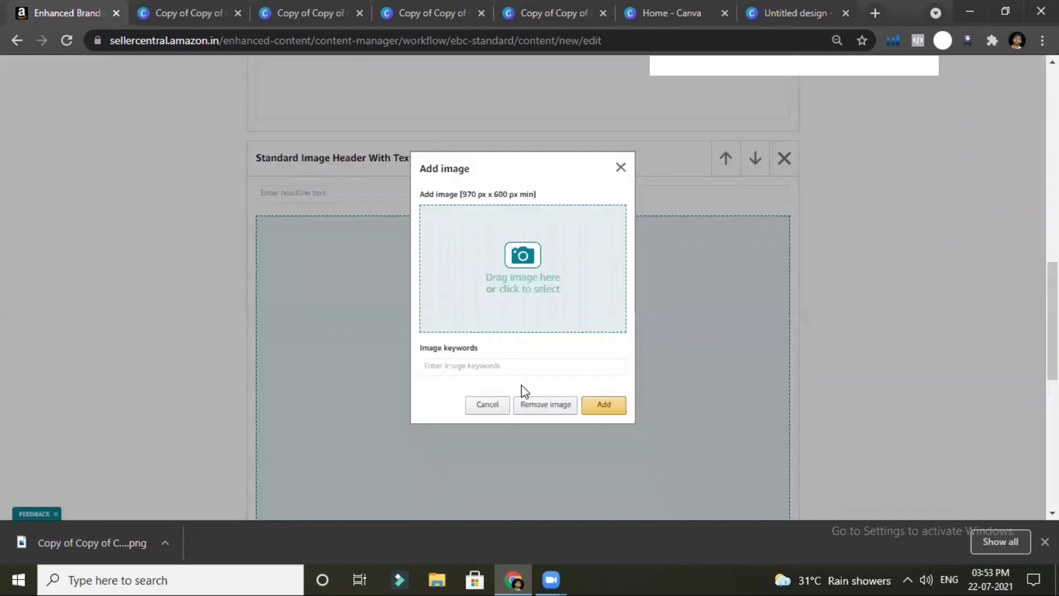
{"action": "left_click", "coordinate": [522, 277]}
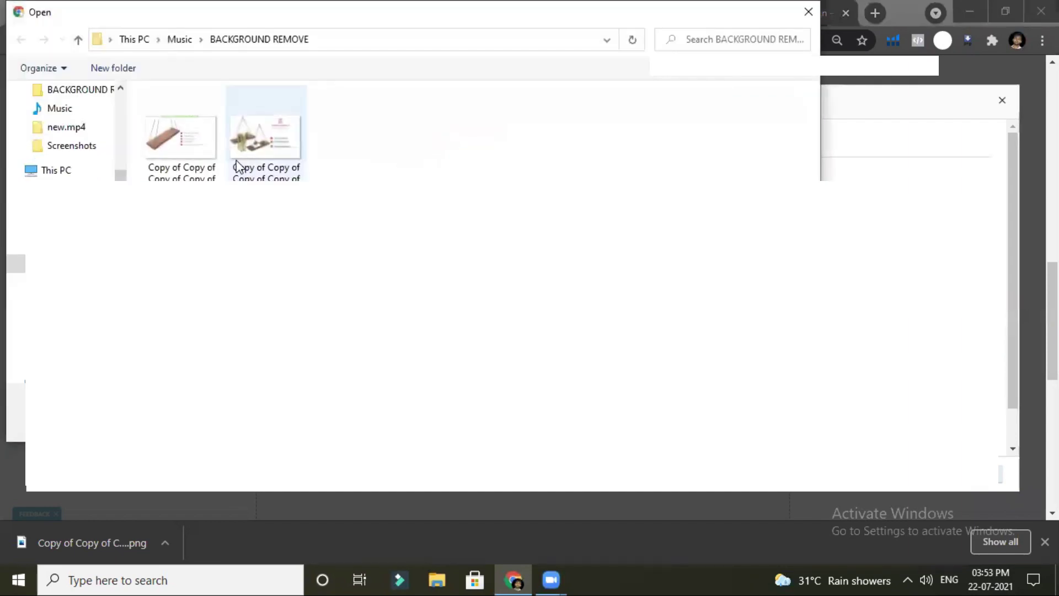
{"action": "left_click", "coordinate": [199, 155]}
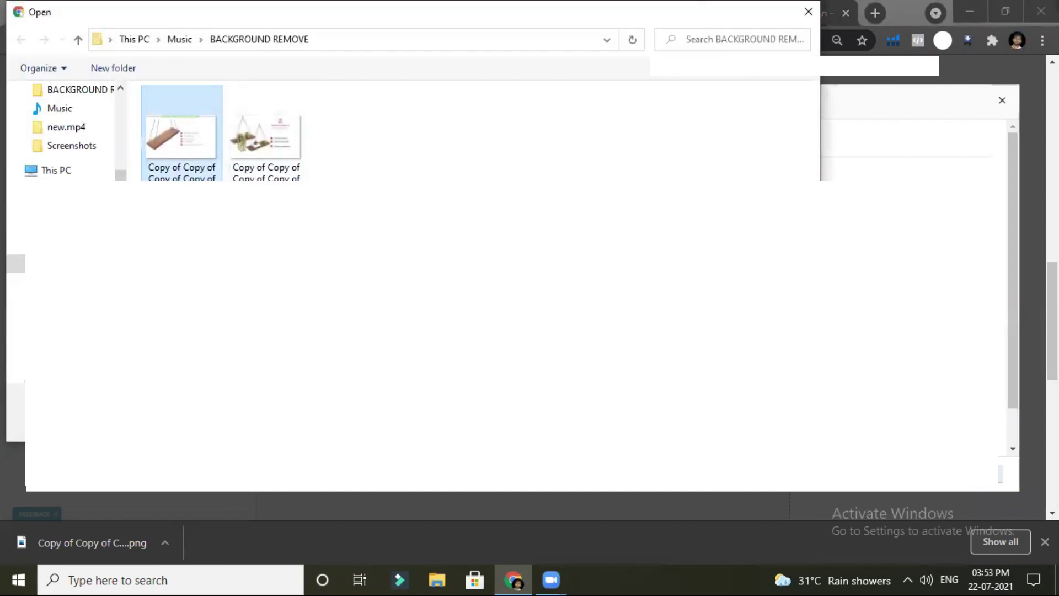
{"action": "key", "text": "Return"}
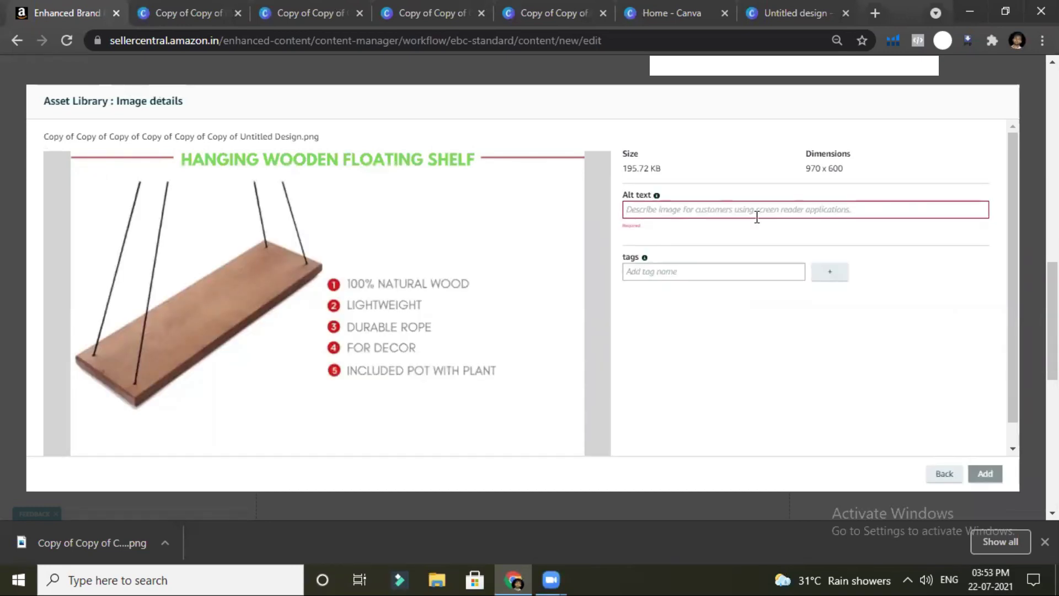
Give the shelf image the alt text "macrame shelf" and tag text "macrame hanging shelf", and add it to the second header module.
{"action": "type", "text": "m"}
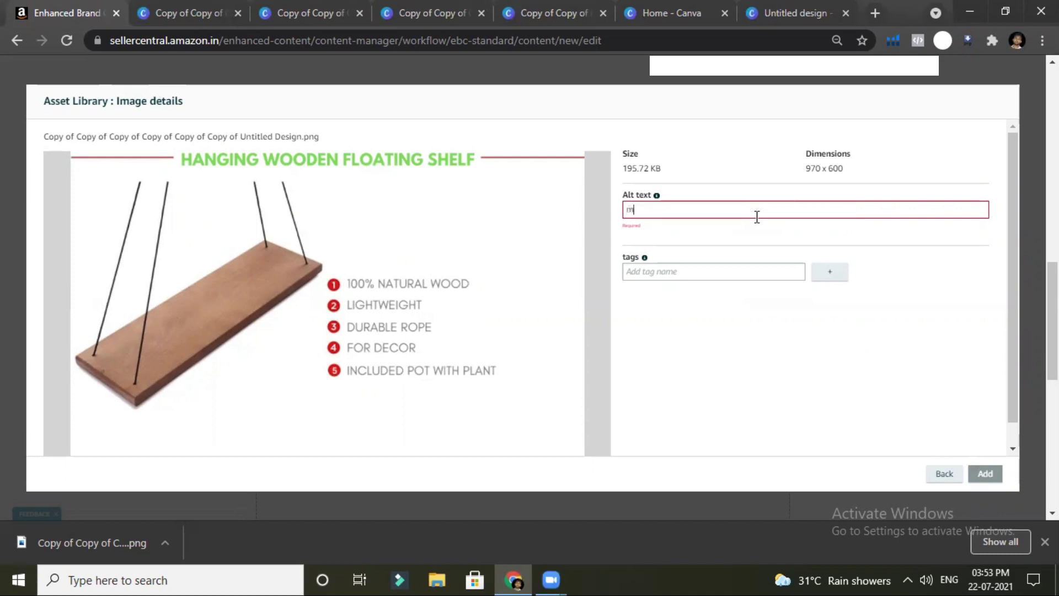
{"action": "type", "text": "acrame shelf"}
{"action": "left_click", "coordinate": [721, 274]}
{"action": "type", "text": "macrame"}
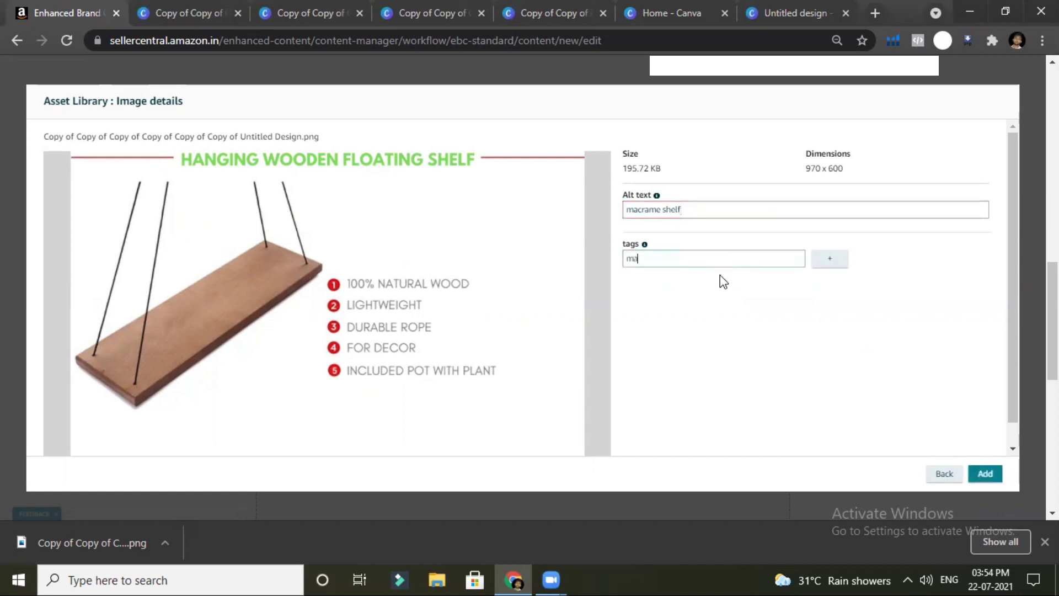
{"action": "type", "text": " hanging shelf"}
{"action": "left_click", "coordinate": [984, 474]}
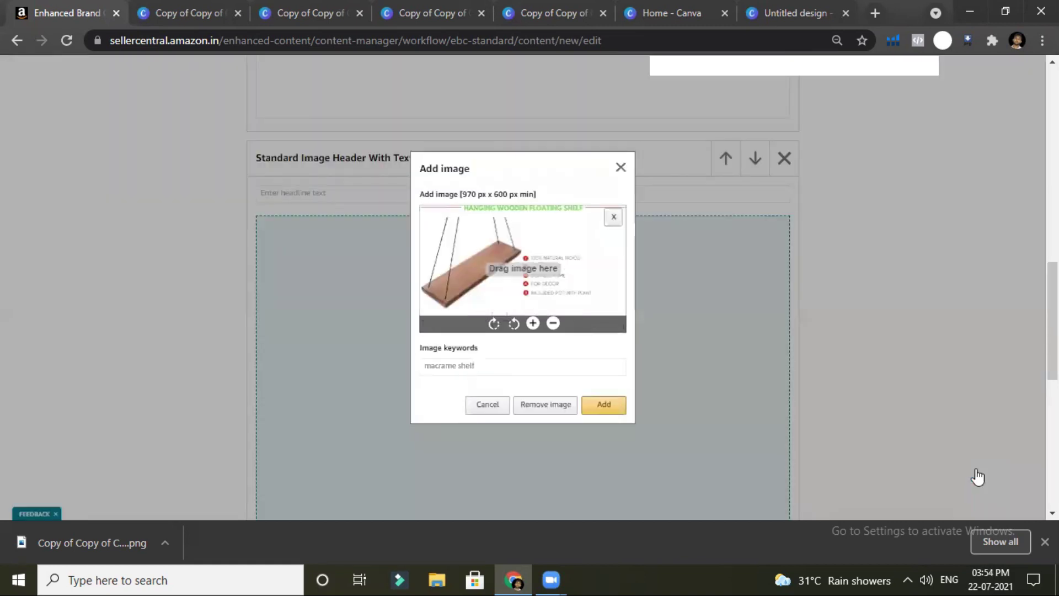
{"action": "left_click", "coordinate": [604, 408]}
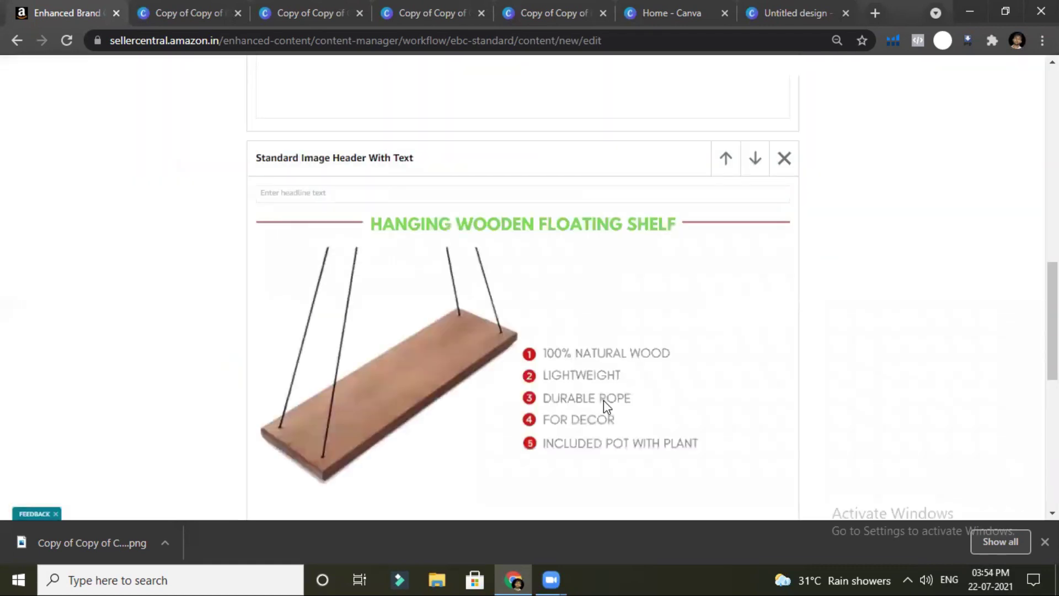
Review the two Standard Image Header With Text modules and their images in the content form.
{"action": "scroll", "coordinate": [606, 406], "scroll_direction": "down", "scroll_amount": 2}
{"action": "scroll", "coordinate": [607, 407], "scroll_direction": "up", "scroll_amount": 3}
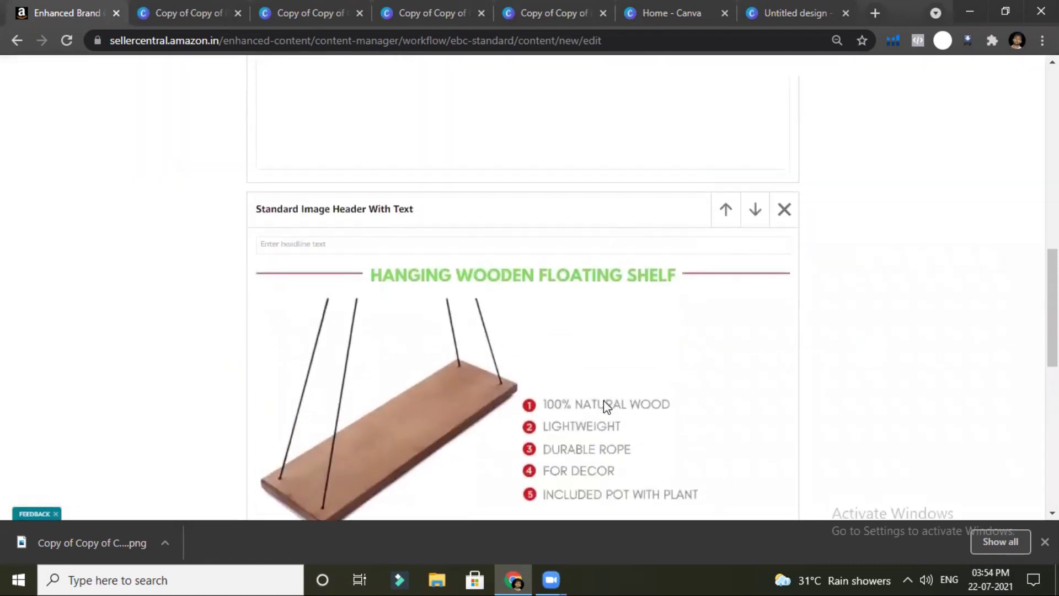
{"action": "scroll", "coordinate": [604, 401], "scroll_direction": "up", "scroll_amount": 7}
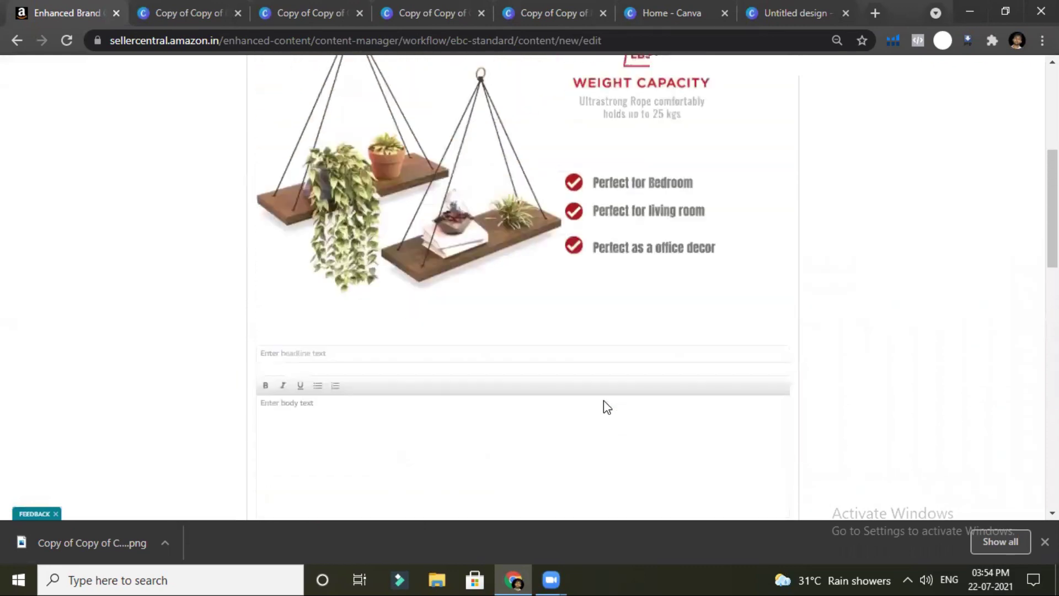
{"action": "scroll", "coordinate": [604, 402], "scroll_direction": "down", "scroll_amount": 12}
{"action": "scroll", "coordinate": [607, 407], "scroll_direction": "down", "scroll_amount": 4}
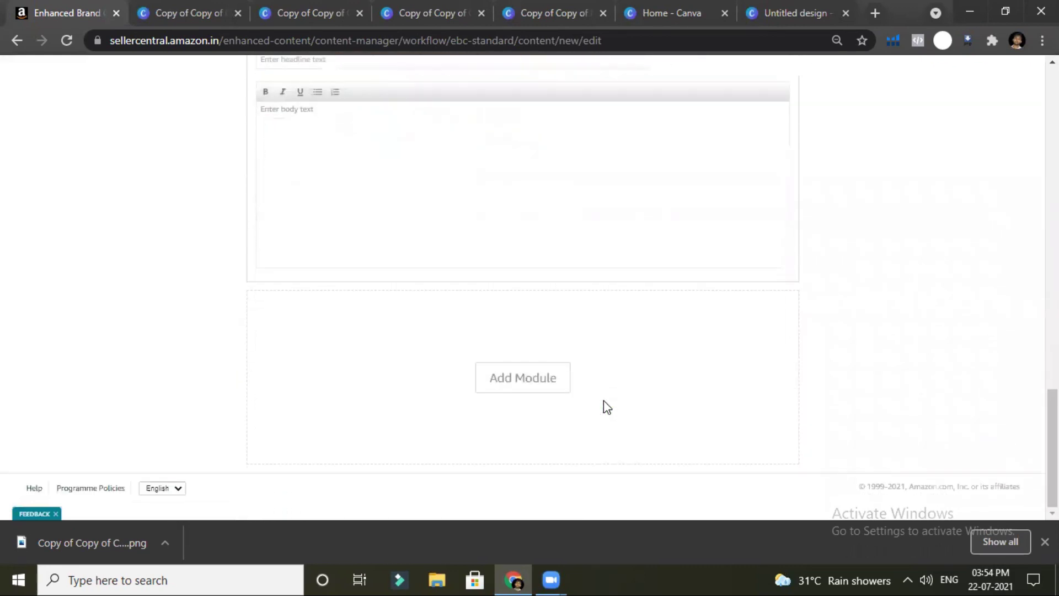
{"action": "scroll", "coordinate": [607, 407], "scroll_direction": "up", "scroll_amount": 8}
{"action": "scroll", "coordinate": [603, 407], "scroll_direction": "down", "scroll_amount": 6}
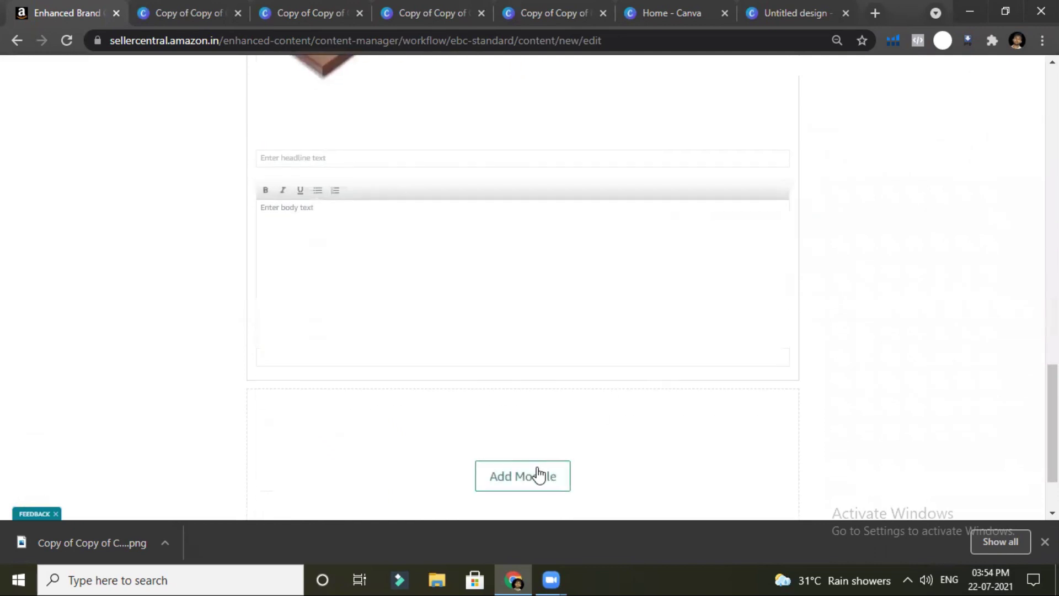
{"action": "scroll", "coordinate": [641, 345], "scroll_direction": "up", "scroll_amount": 3}
{"action": "scroll", "coordinate": [642, 344], "scroll_direction": "down", "scroll_amount": 4}
{"action": "scroll", "coordinate": [679, 287], "scroll_direction": "up", "scroll_amount": 15}
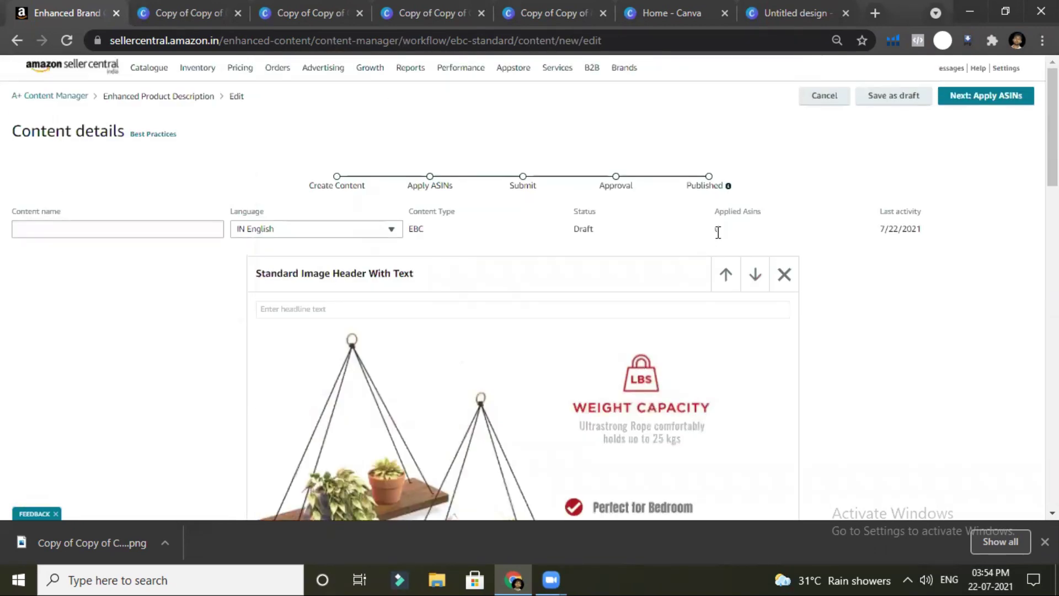
Continue to the Apply ASINs stage and name the content "sdddsd".
{"action": "left_click", "coordinate": [960, 102]}
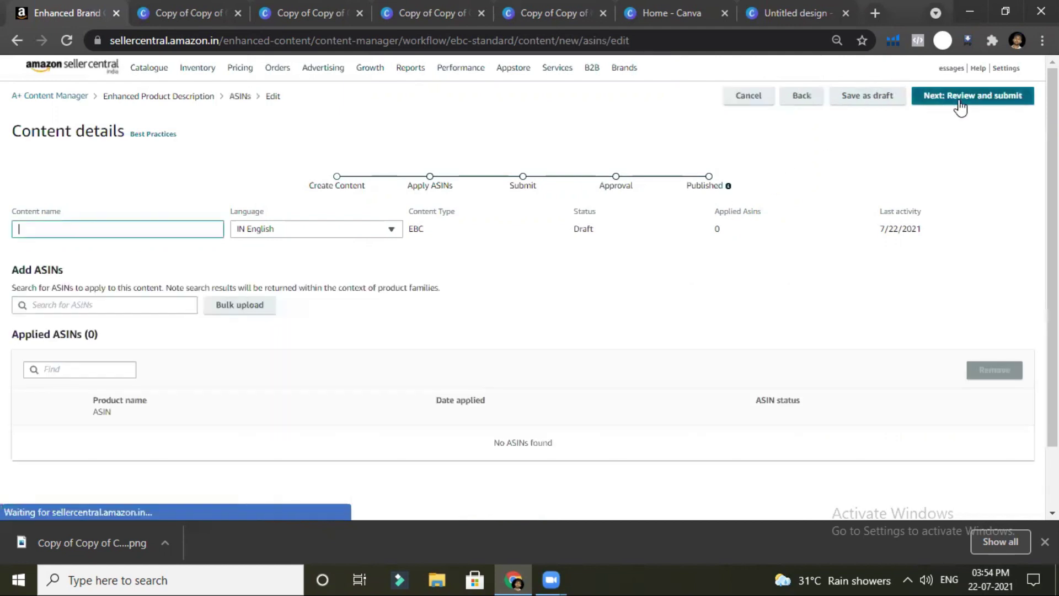
{"action": "scroll", "coordinate": [552, 408], "scroll_direction": "down", "scroll_amount": 1}
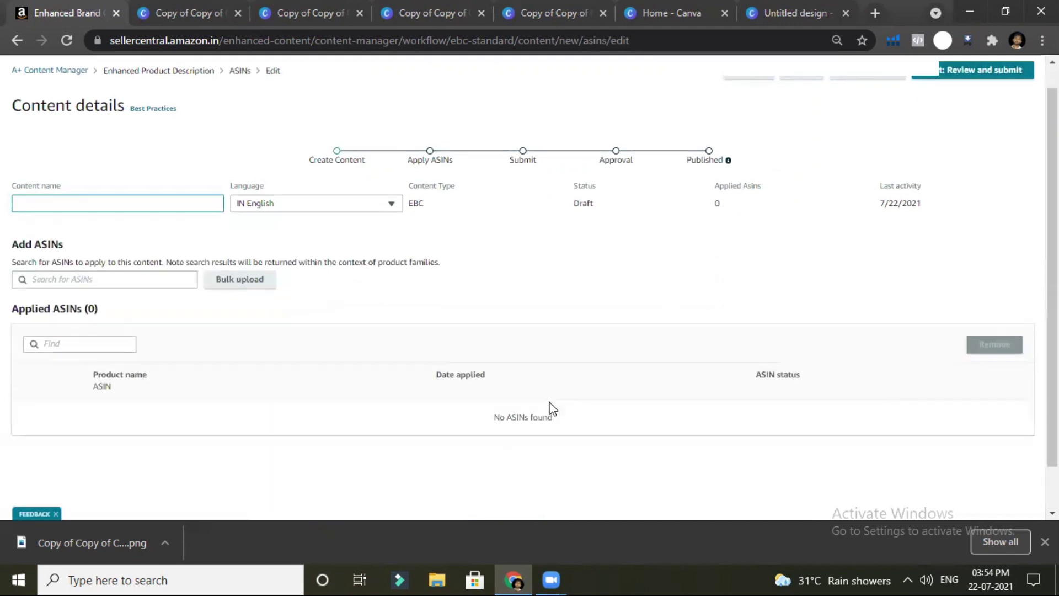
{"action": "scroll", "coordinate": [552, 408], "scroll_direction": "down", "scroll_amount": 1}
{"action": "scroll", "coordinate": [331, 343], "scroll_direction": "up", "scroll_amount": 2}
{"action": "type", "text": "sdddsd"}
Apply the content to the product found by its ASIN and continue to the review and submit stage.
{"action": "left_click", "coordinate": [121, 305]}
{"action": "type", "text": "B0"}
{"action": "key", "text": "ctrl+a"}
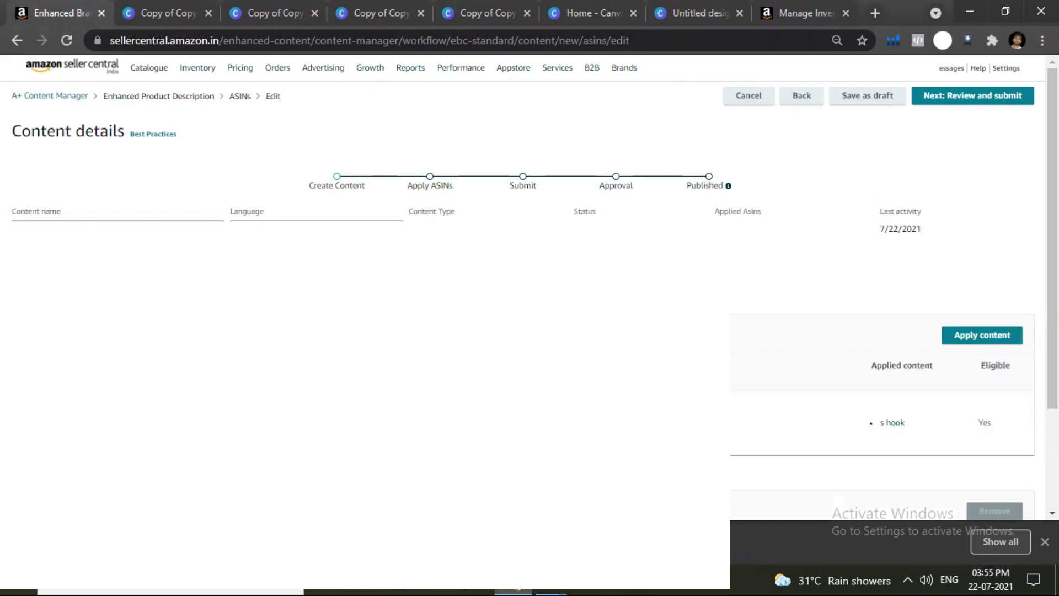
{"action": "left_click", "coordinate": [985, 337]}
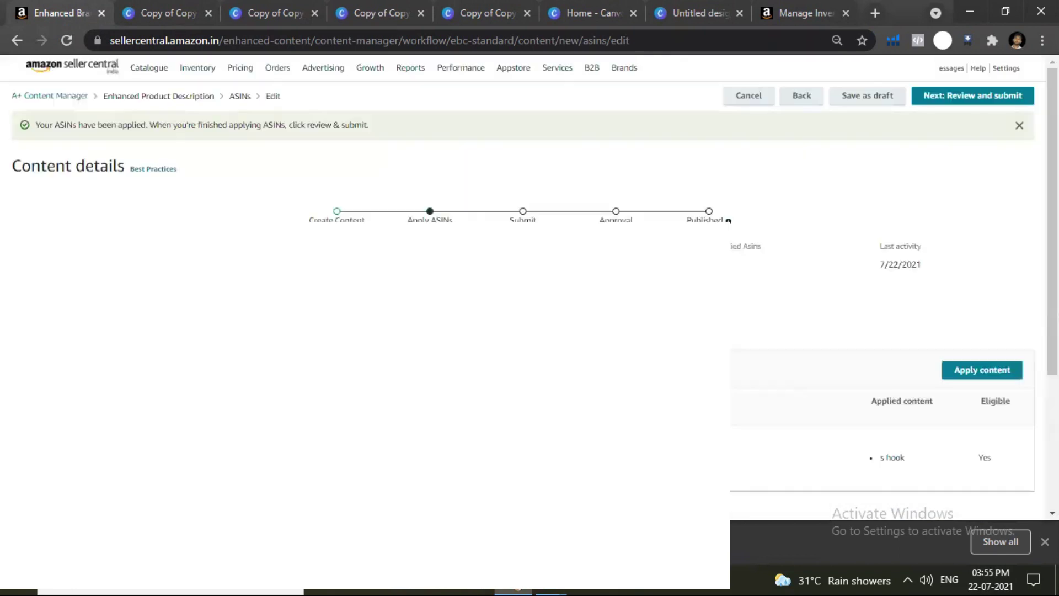
{"action": "scroll", "coordinate": [760, 343], "scroll_direction": "down", "scroll_amount": 5}
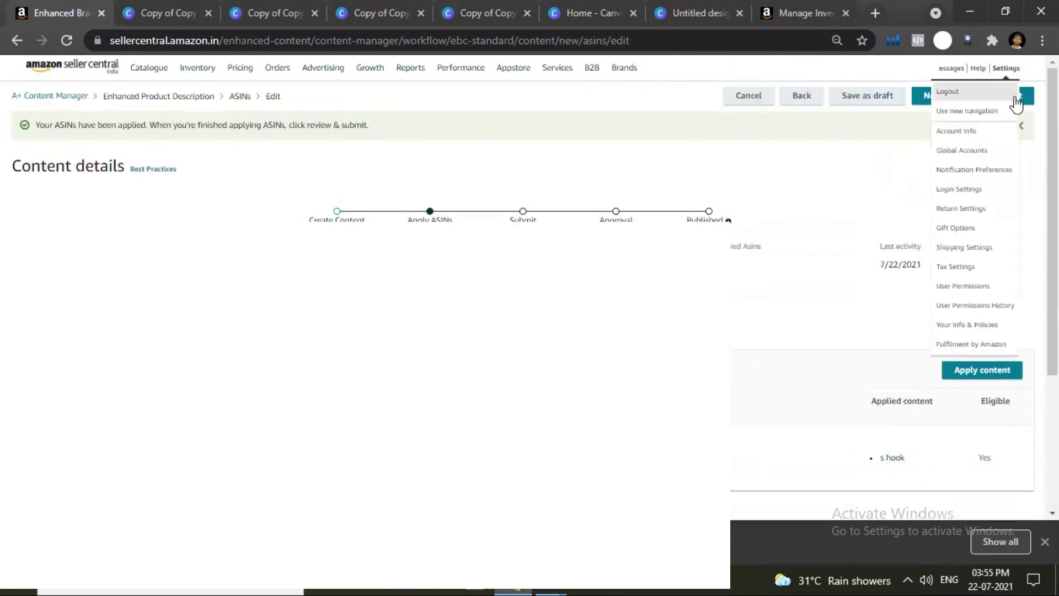
{"action": "left_click", "coordinate": [1020, 101]}
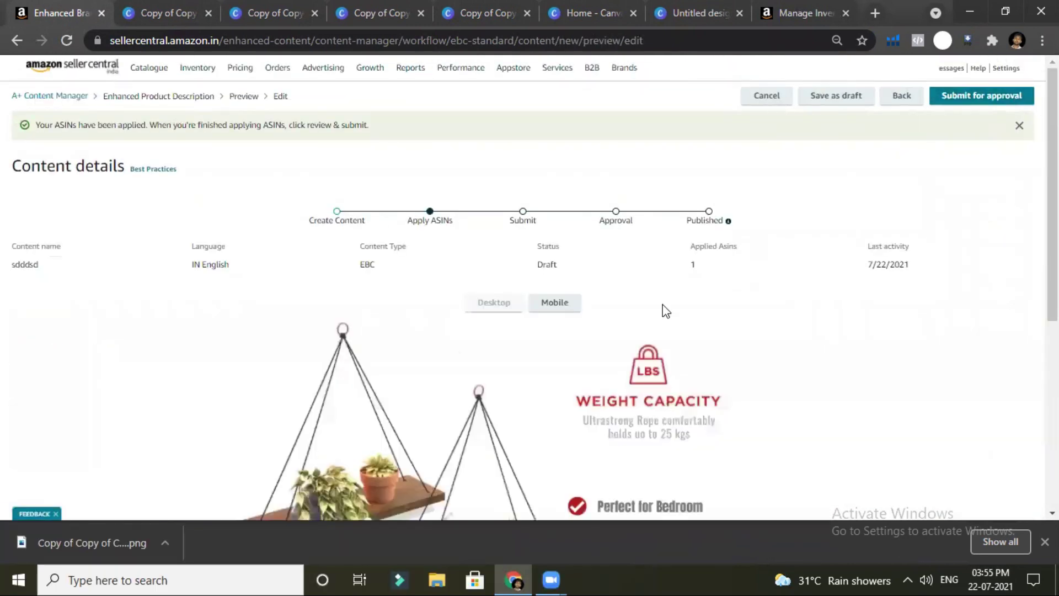
Examine the desktop preview of the weight capacity and Hanging Wooden Floating Shelf images before submission.
{"action": "scroll", "coordinate": [655, 315], "scroll_direction": "down", "scroll_amount": 2}
{"action": "scroll", "coordinate": [656, 315], "scroll_direction": "down", "scroll_amount": 5}
{"action": "scroll", "coordinate": [657, 314], "scroll_direction": "up", "scroll_amount": 3}
{"action": "scroll", "coordinate": [657, 314], "scroll_direction": "down", "scroll_amount": 1}
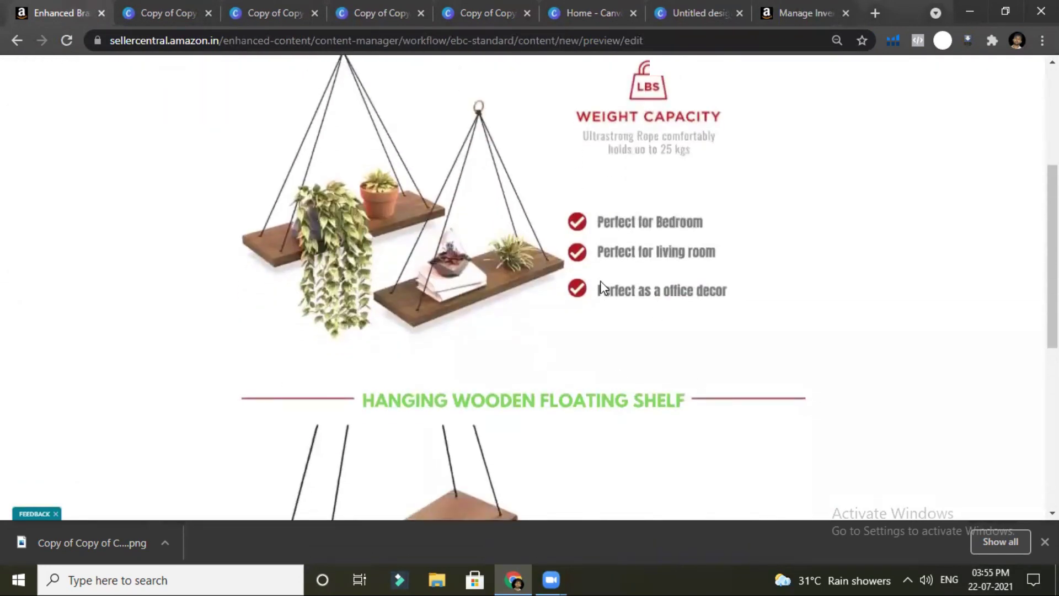
{"action": "scroll", "coordinate": [618, 378], "scroll_direction": "down", "scroll_amount": 6}
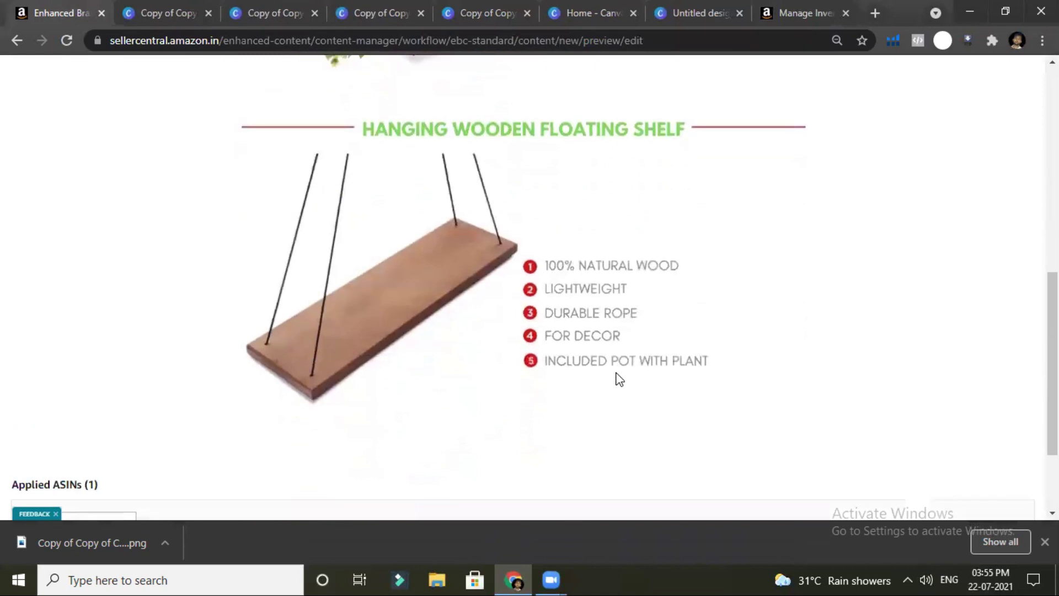
{"action": "scroll", "coordinate": [566, 286], "scroll_direction": "up", "scroll_amount": 5}
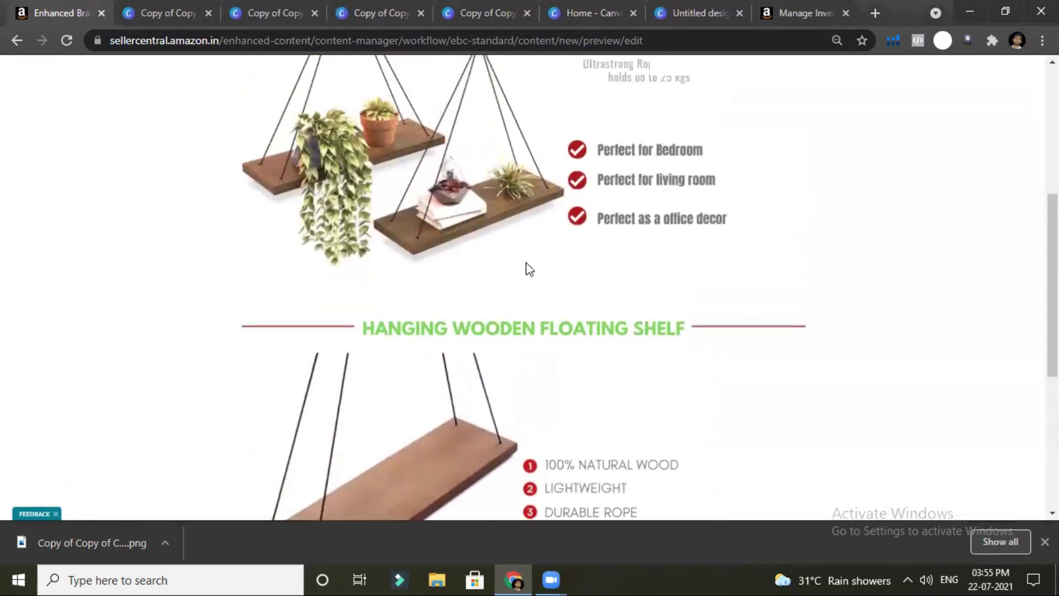
{"action": "scroll", "coordinate": [526, 265], "scroll_direction": "up", "scroll_amount": 2}
{"action": "scroll", "coordinate": [527, 267], "scroll_direction": "down", "scroll_amount": 4}
{"action": "scroll", "coordinate": [529, 269], "scroll_direction": "down", "scroll_amount": 4}
{"action": "scroll", "coordinate": [529, 269], "scroll_direction": "up", "scroll_amount": 5}
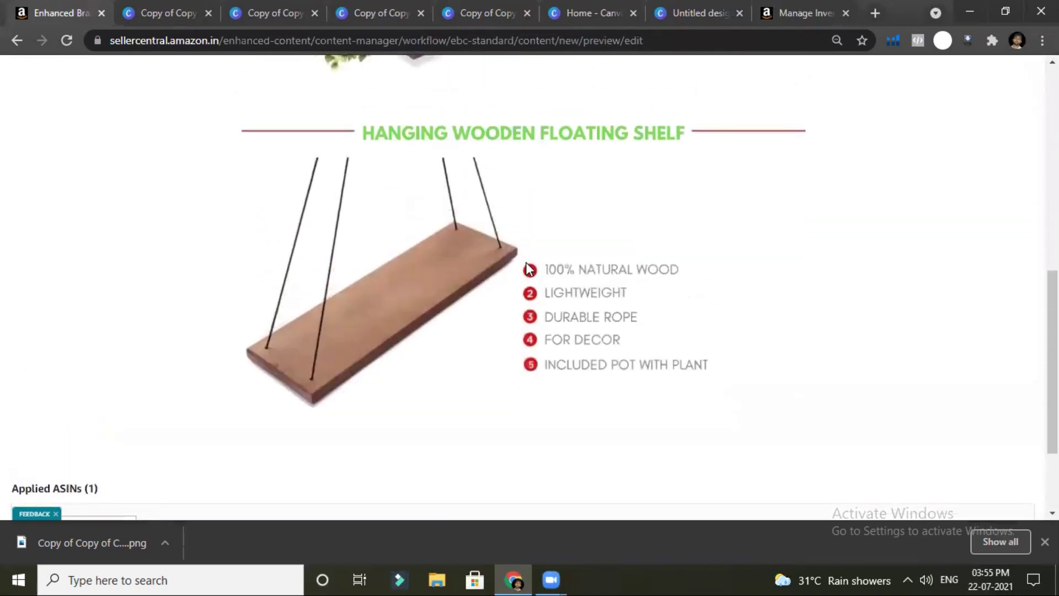
{"action": "scroll", "coordinate": [529, 269], "scroll_direction": "up", "scroll_amount": 3}
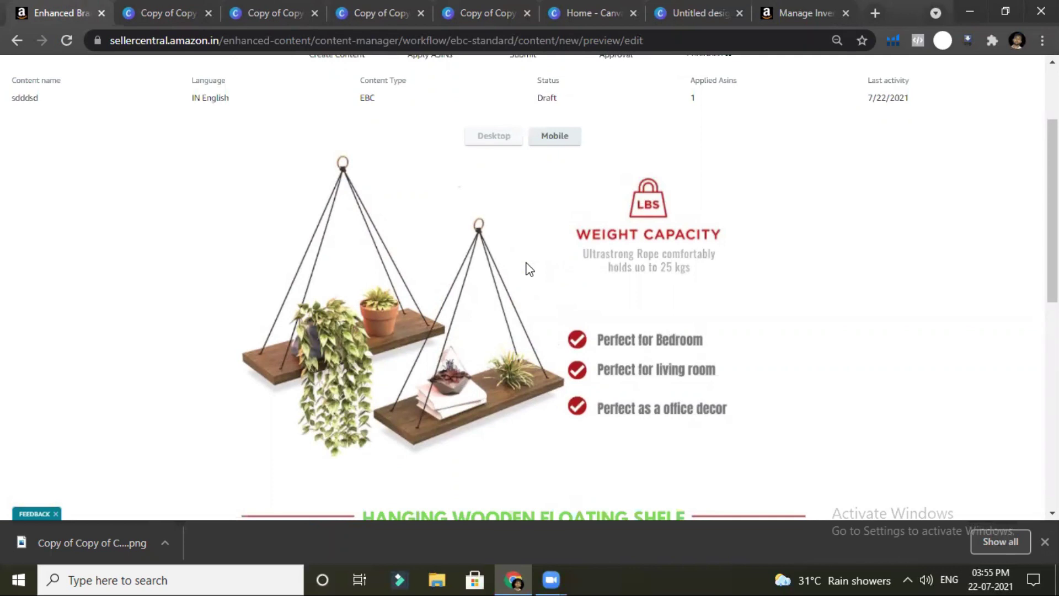
{"action": "scroll", "coordinate": [528, 268], "scroll_direction": "up", "scroll_amount": 1}
{"action": "scroll", "coordinate": [529, 269], "scroll_direction": "down", "scroll_amount": 3}
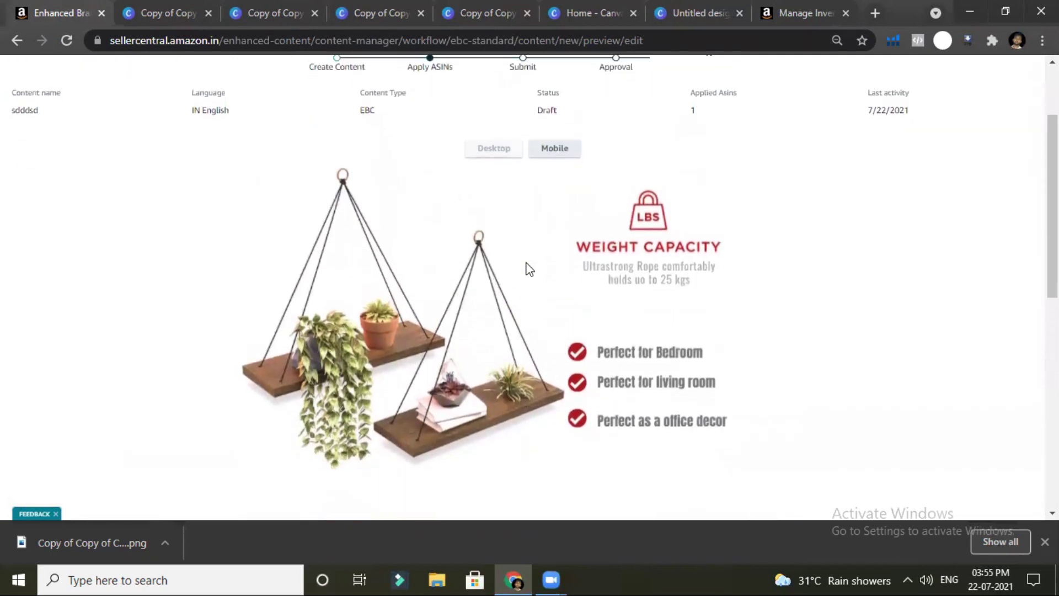
{"action": "scroll", "coordinate": [528, 269], "scroll_direction": "down", "scroll_amount": 1}
{"action": "scroll", "coordinate": [528, 269], "scroll_direction": "up", "scroll_amount": 3}
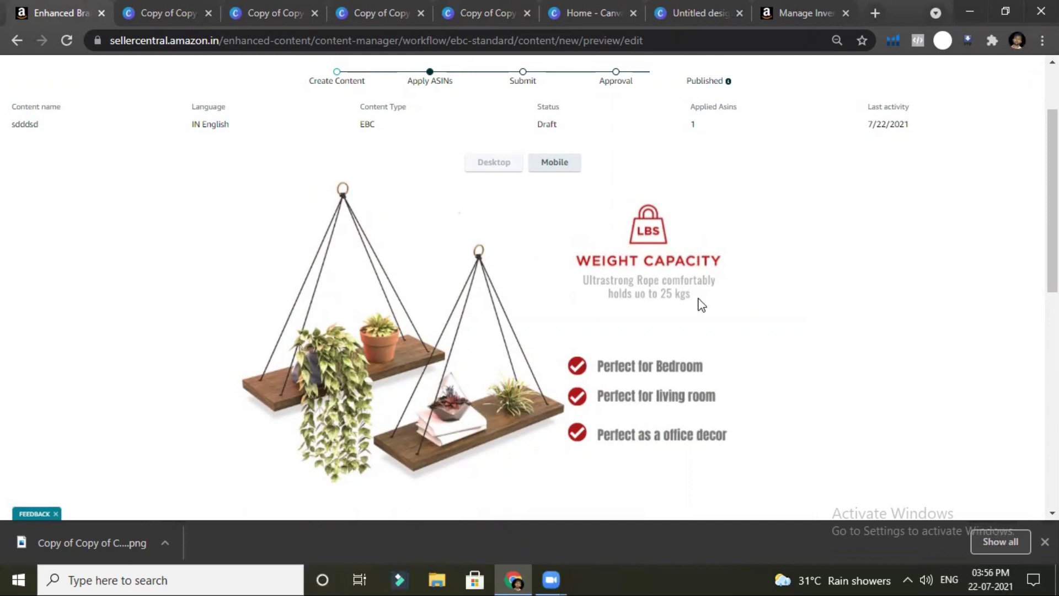
{"action": "scroll", "coordinate": [701, 304], "scroll_direction": "down", "scroll_amount": 3}
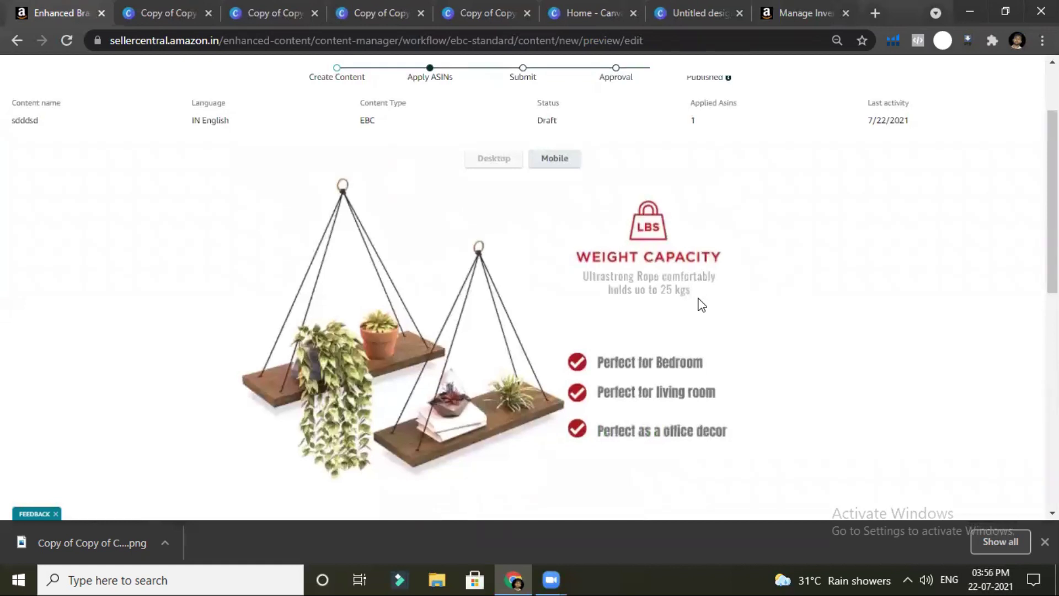
{"action": "scroll", "coordinate": [700, 305], "scroll_direction": "up", "scroll_amount": 1}
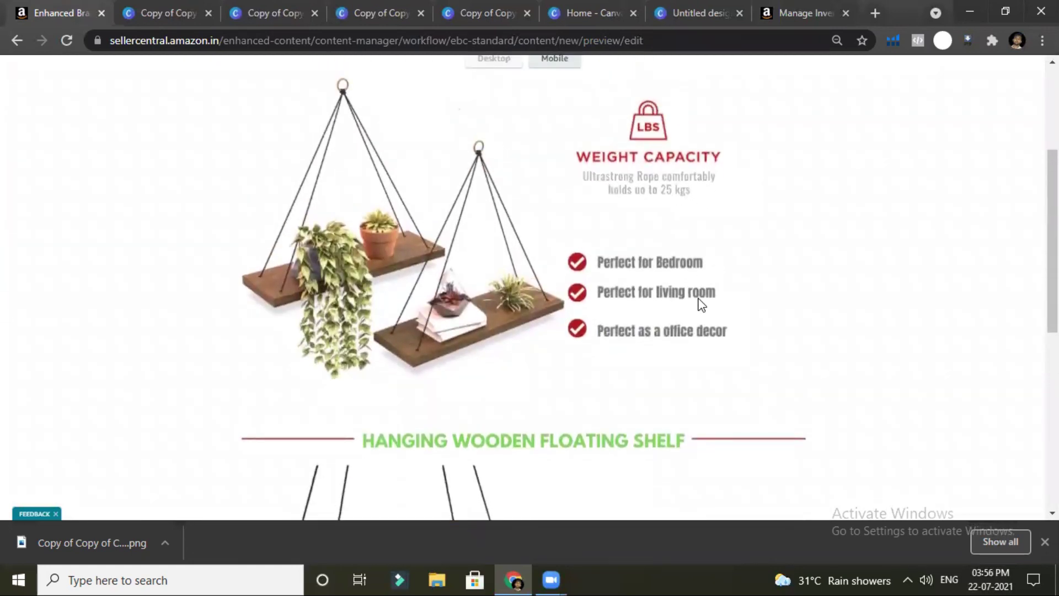
{"action": "scroll", "coordinate": [701, 303], "scroll_direction": "up", "scroll_amount": 3}
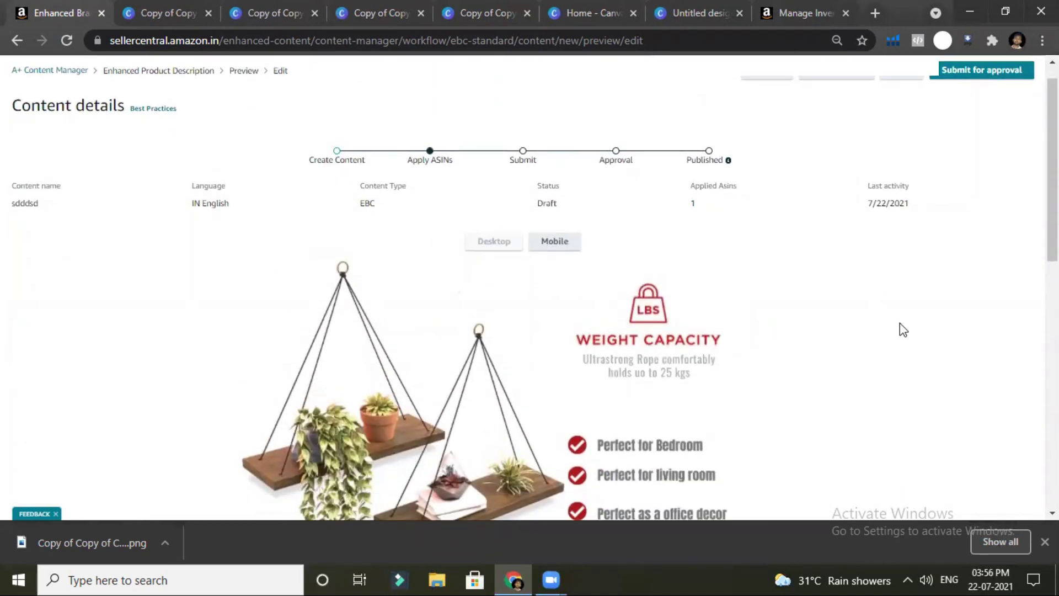
{"action": "scroll", "coordinate": [903, 330], "scroll_direction": "down", "scroll_amount": 1}
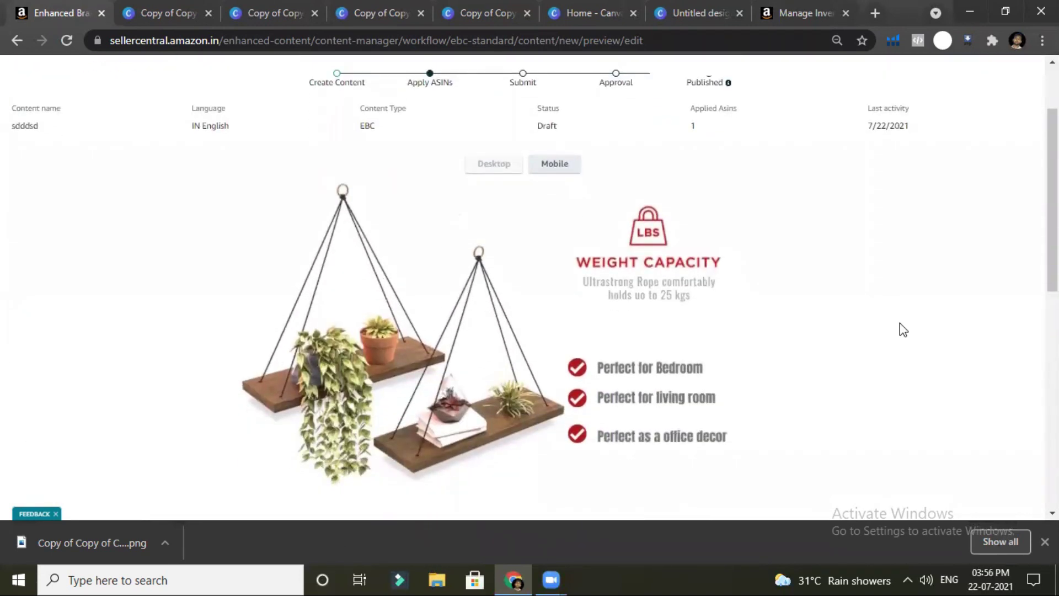